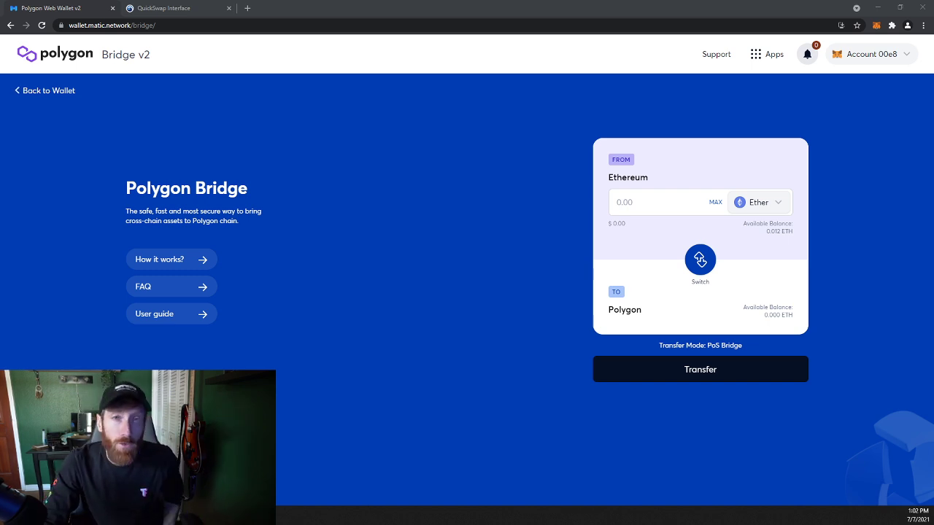
click(715, 202)
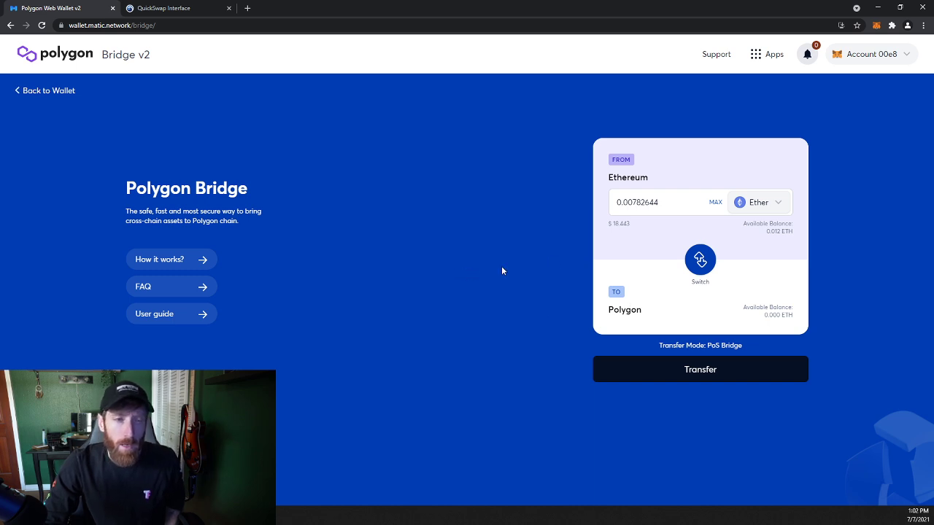
double_click(647, 204)
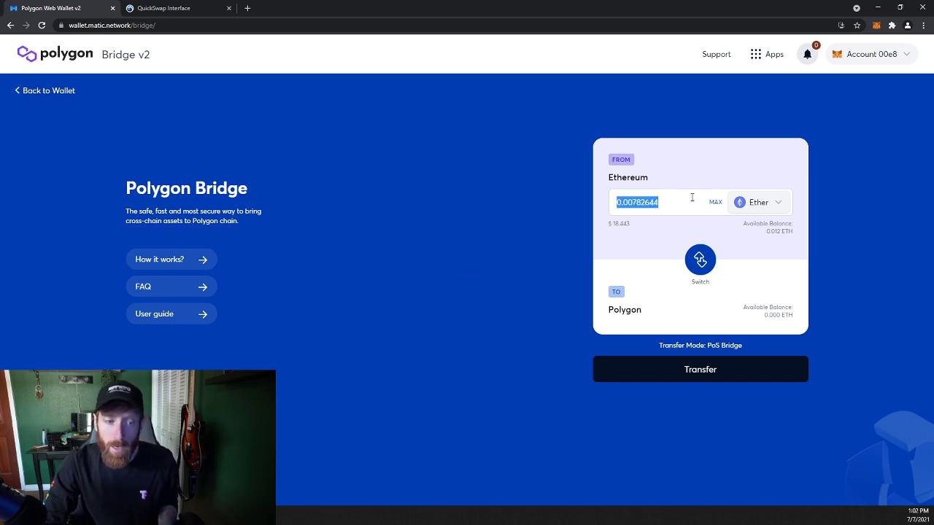
key(BackSpace)
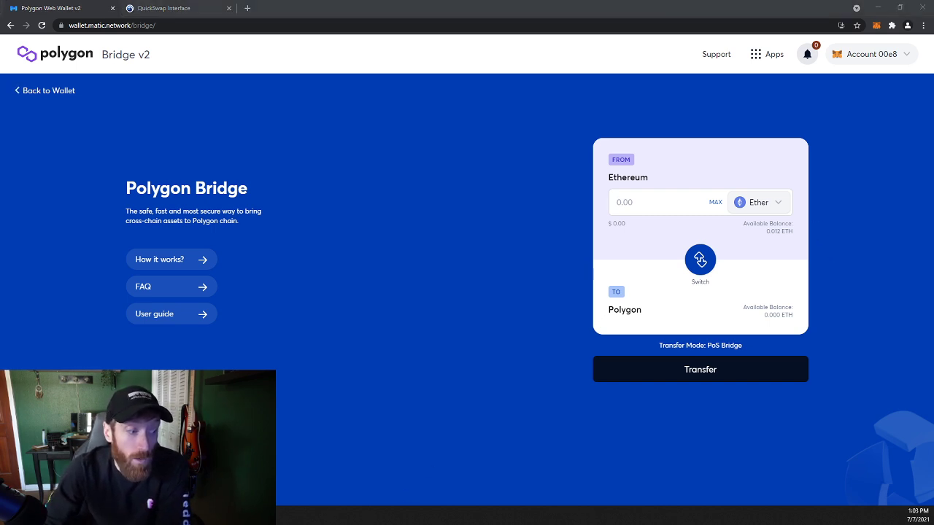
Switch to the TELx SMS Network page in Brave, and view the enlarged weekly rewards list in Capture.JPG
key(alt+Tab)
click(418, 7)
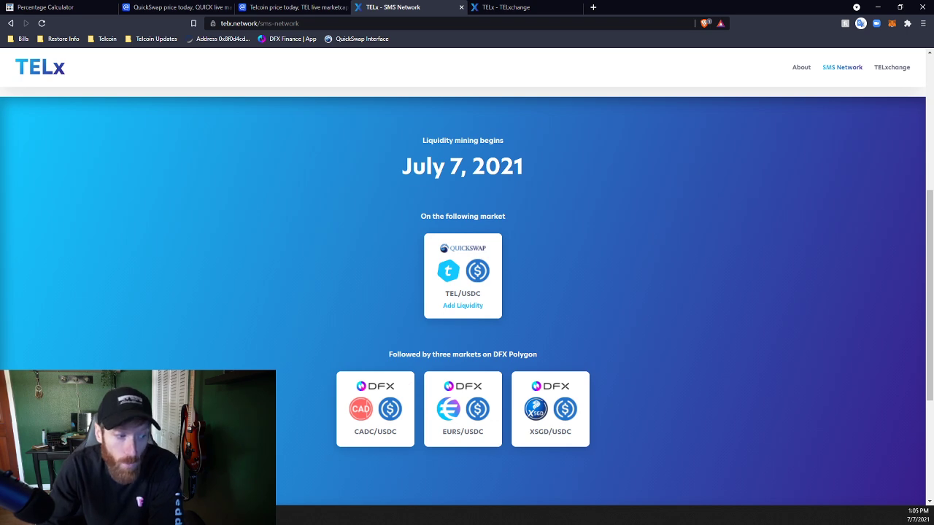
key(alt+Tab)
click(828, 94)
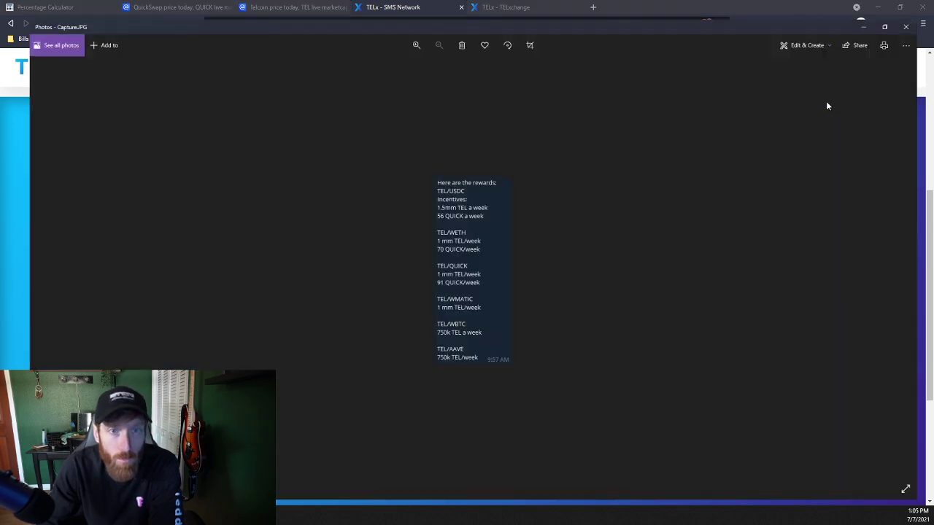
scroll(474, 273, up, 3)
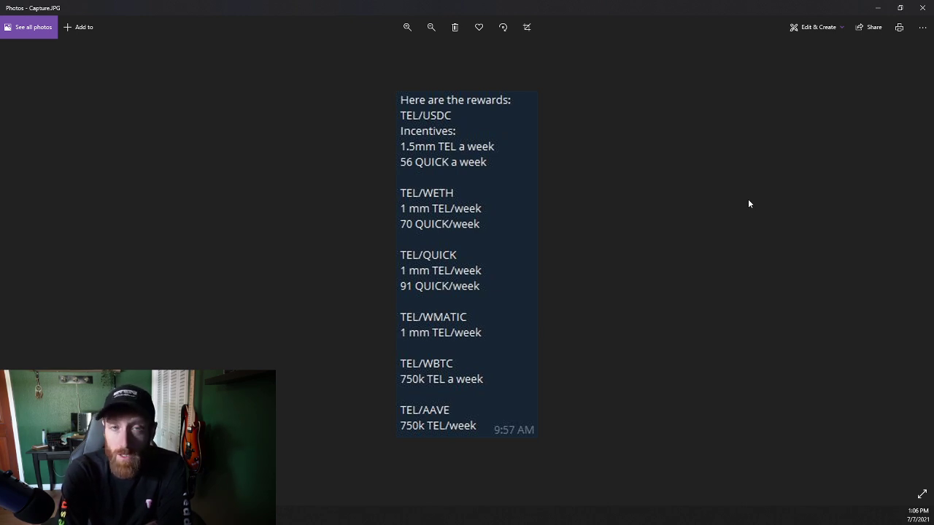
click(872, 8)
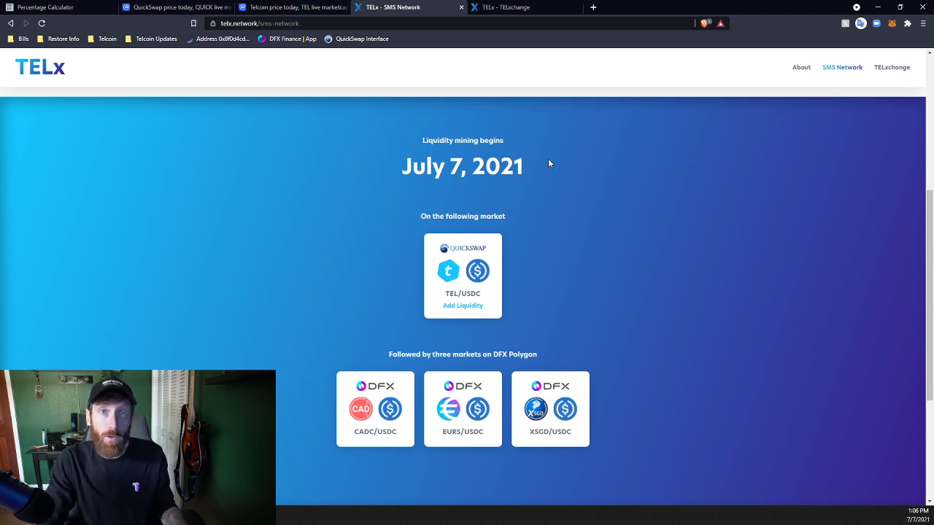
Go to the TELxchange page and open Pool Analytics for TEL/QUICK and TEL/WETH in separate browser tabs
click(502, 8)
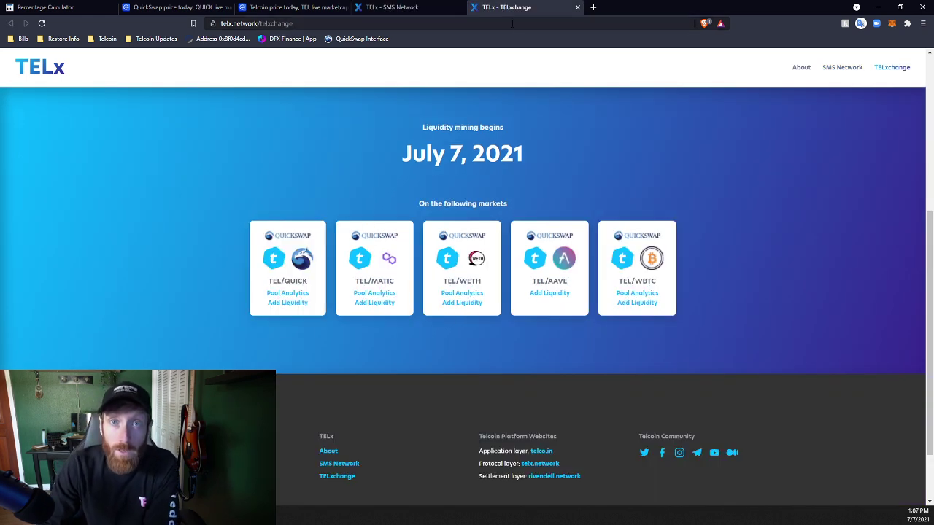
right_click(305, 298)
click(314, 303)
right_click(448, 294)
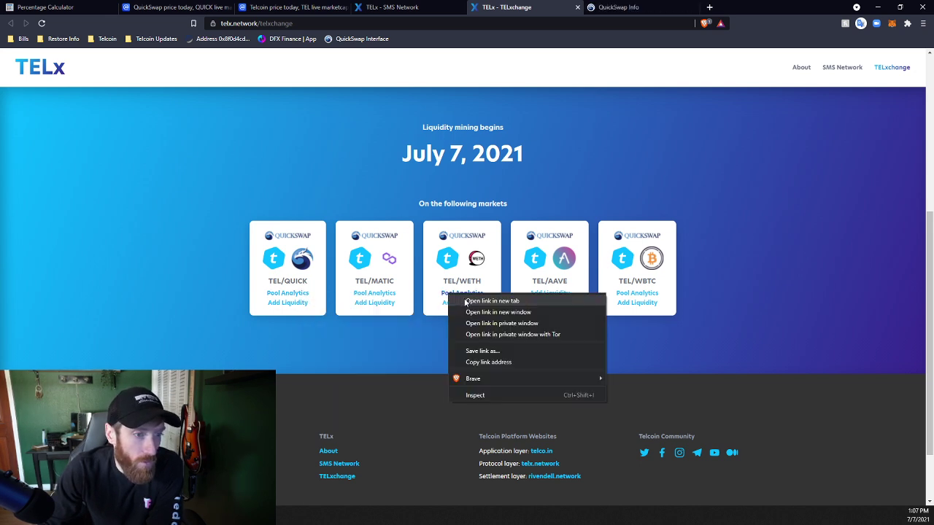
click(490, 300)
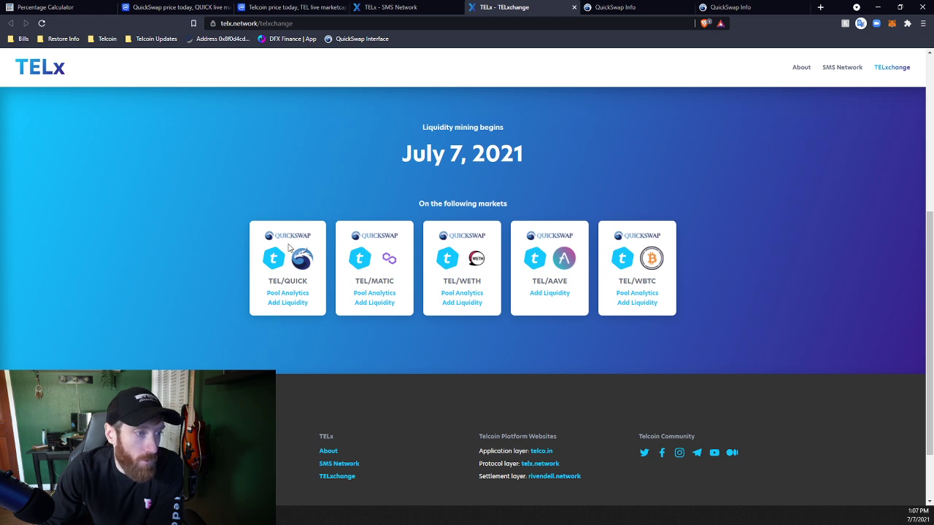
Open Add Liquidity for TEL/QUICK and TEL/WETH in separate browser tabs, and close the TELxchange page
right_click(294, 307)
click(313, 312)
right_click(468, 305)
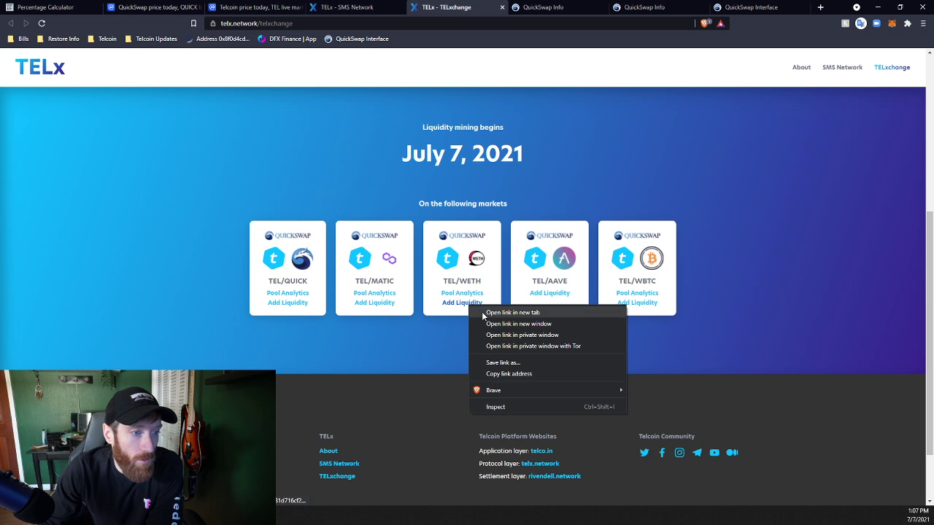
click(484, 313)
click(446, 7)
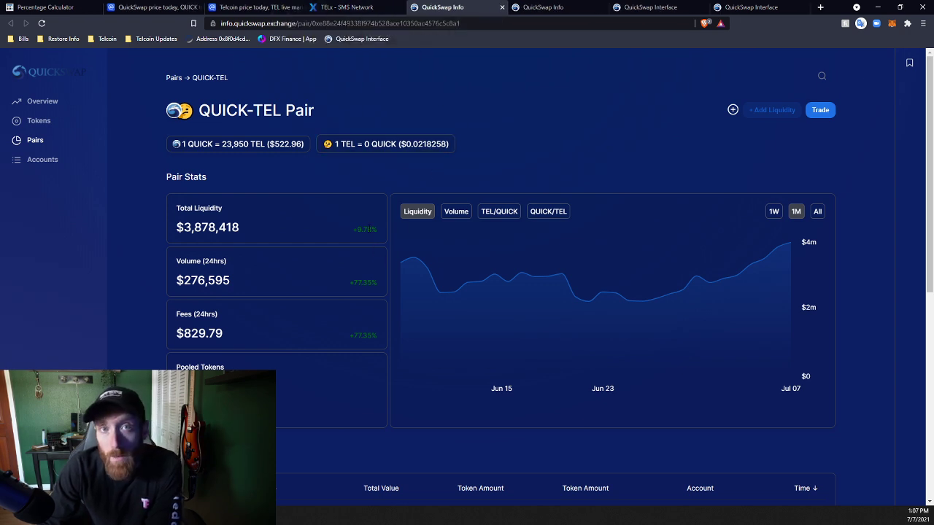
Compare the total liquidity of the QUICK-TEL pair with that of the WETH-TEL pair
drag(241, 231, 175, 228)
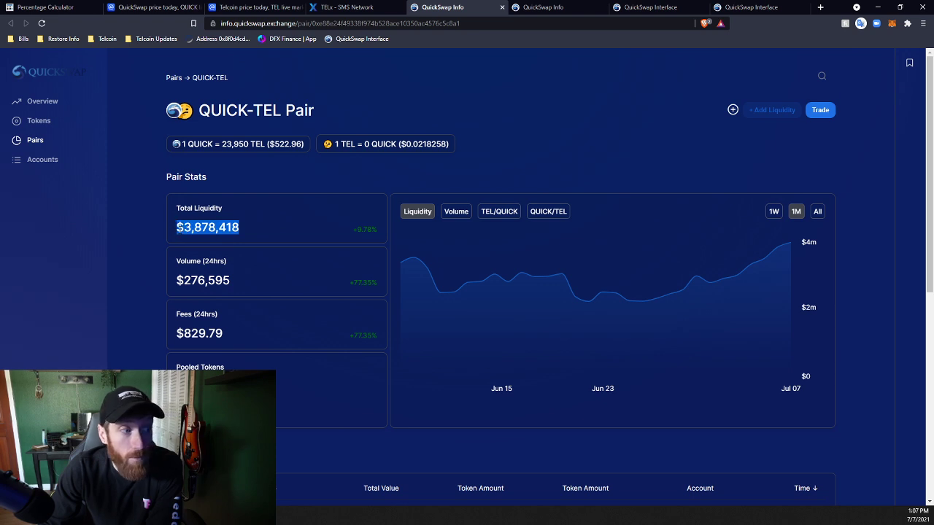
click(290, 234)
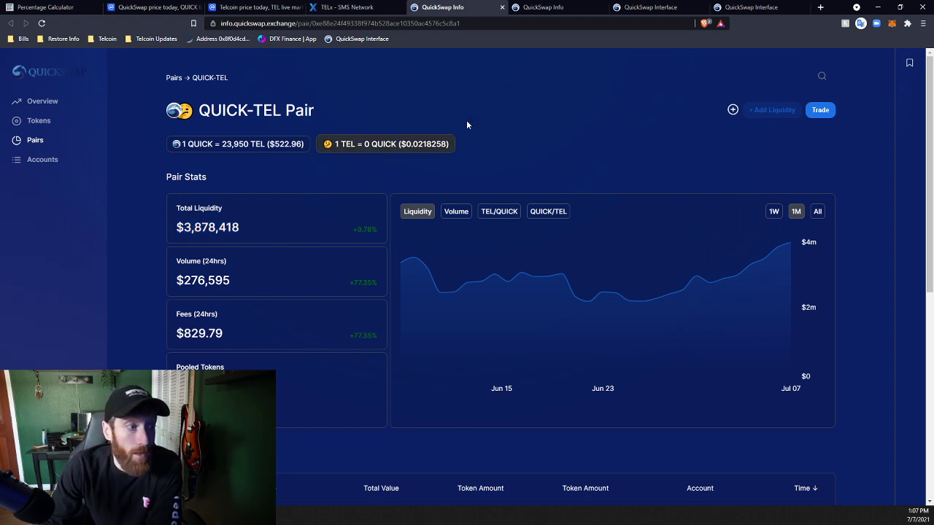
click(544, 7)
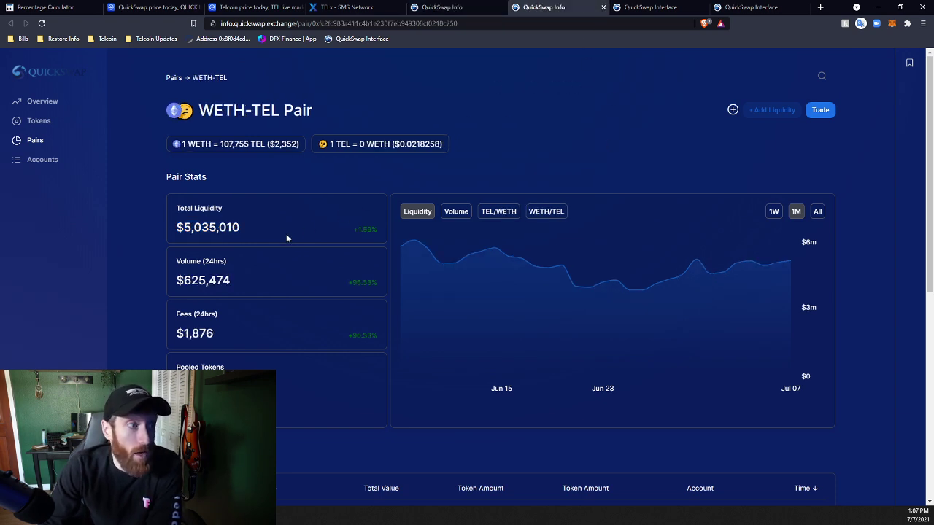
triple_click(203, 228)
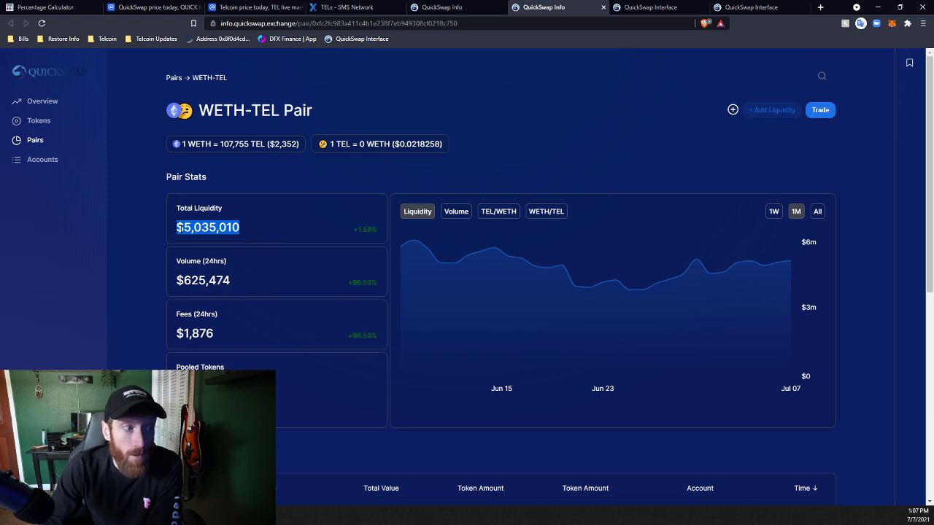
Enter 1000000 TEL as the deposit amount on the QUICK/TEL Add Liquidity page
click(661, 8)
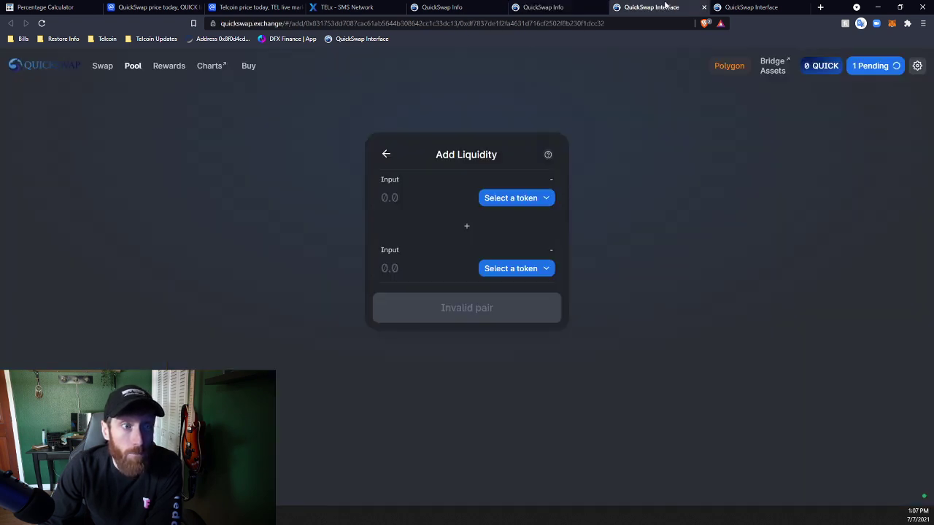
click(751, 8)
click(665, 7)
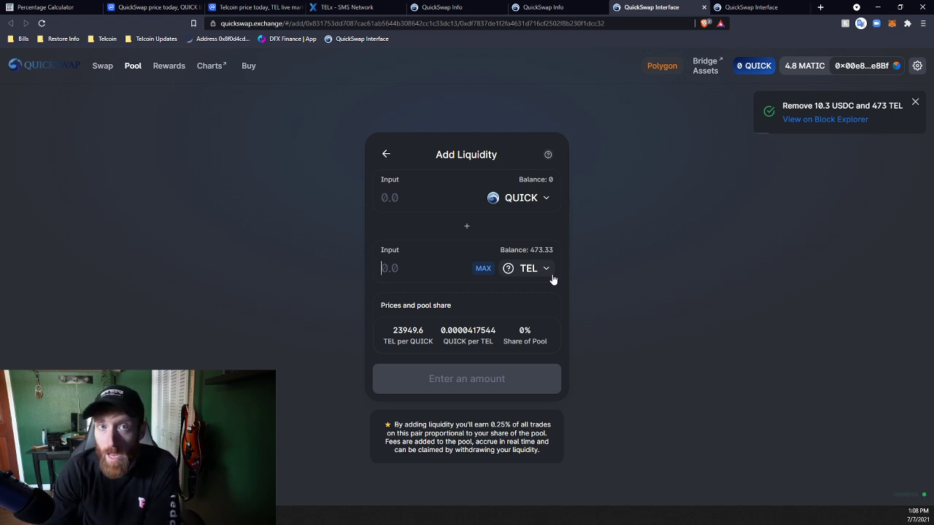
text(1)
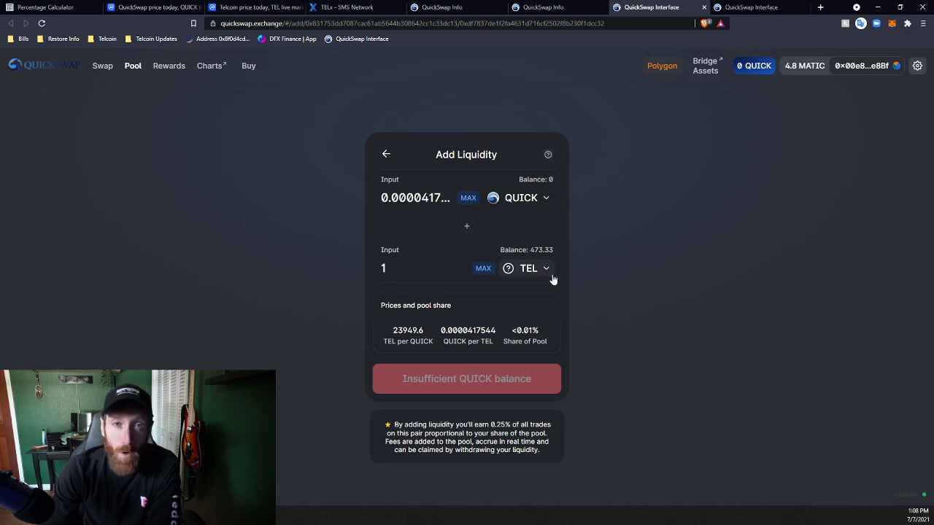
text(000)
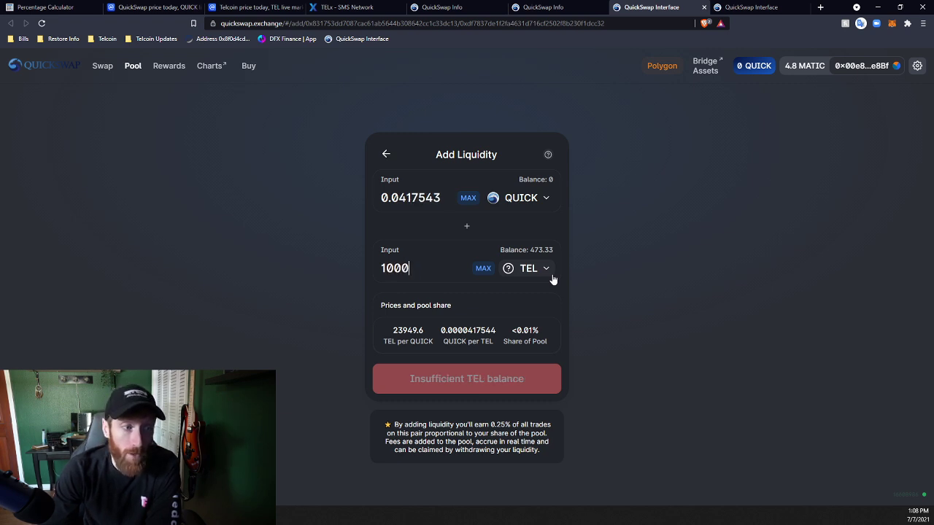
text(000)
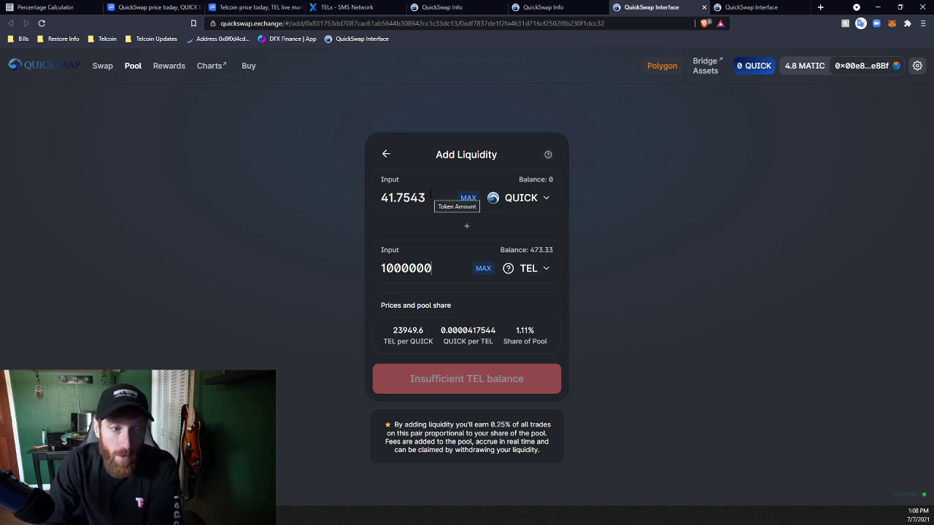
click(435, 272)
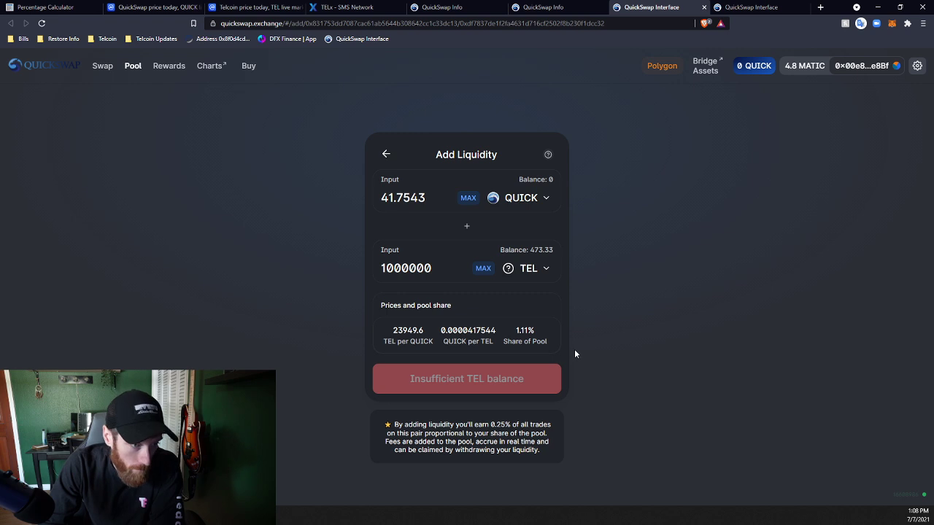
Copy the share of pool percentage of the QUICK/TEL deposit
drag(535, 333, 512, 335)
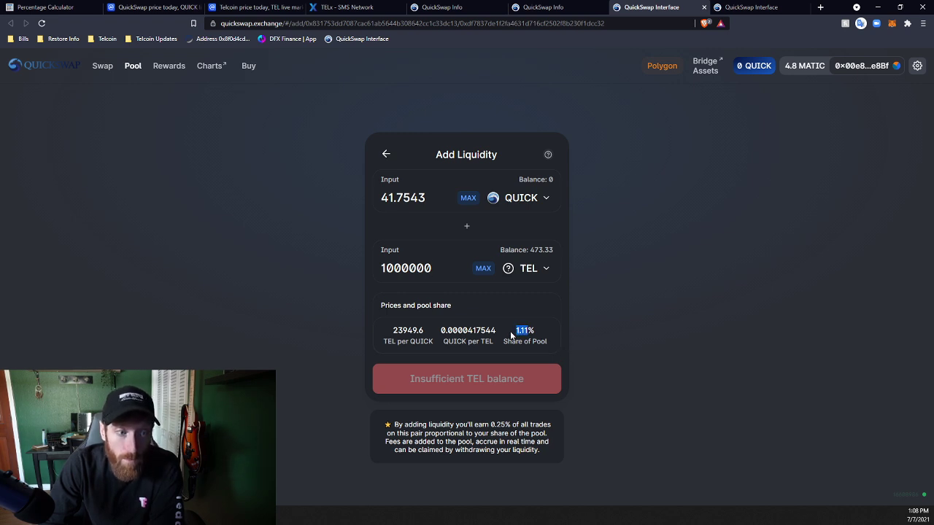
right_click(519, 334)
click(546, 336)
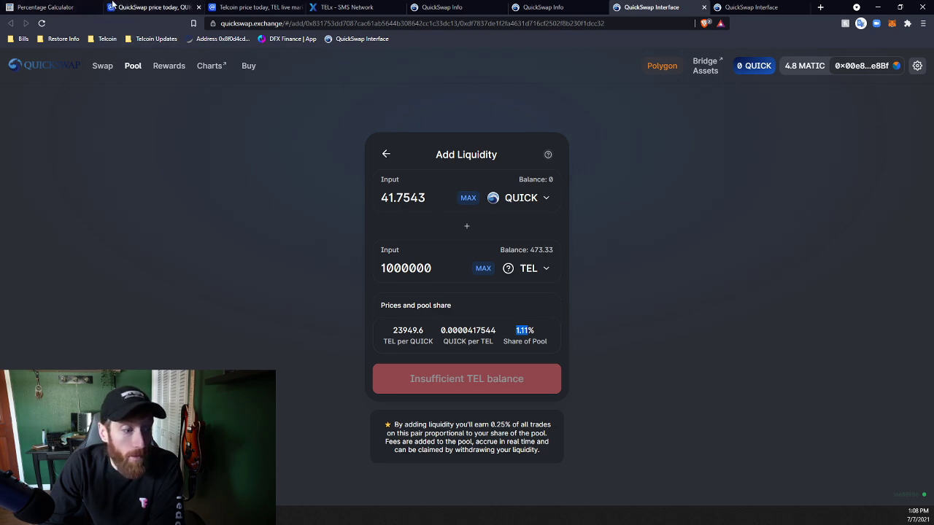
Open the Percentage Calculator and place the rewards image beside it as a smaller floating window
click(45, 7)
click(276, 509)
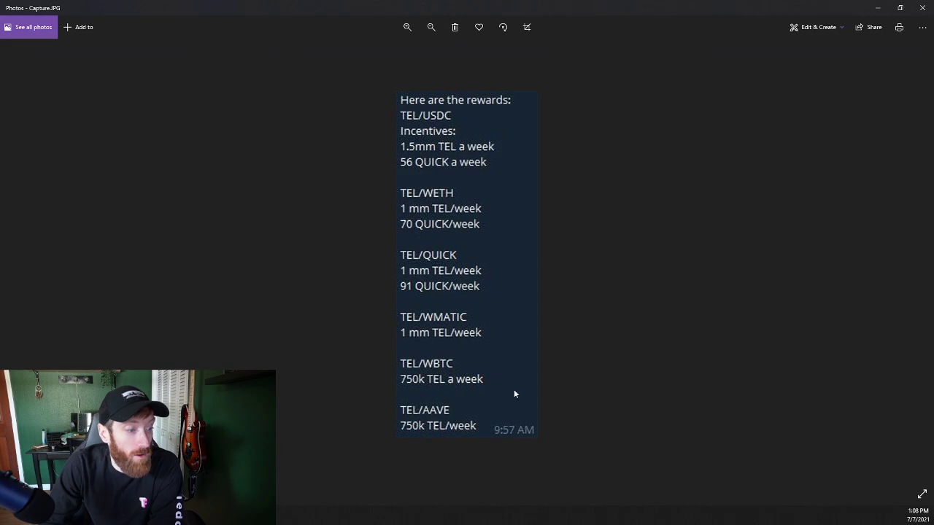
drag(554, 8, 659, 137)
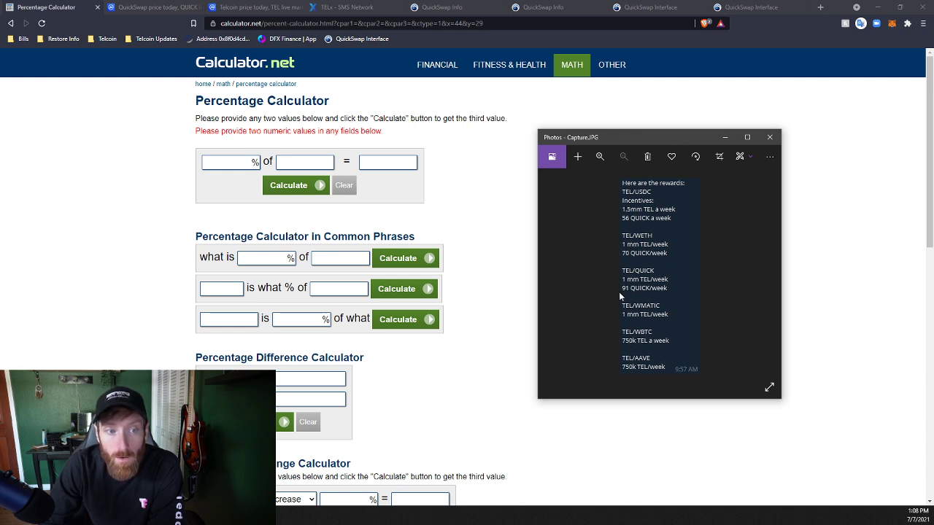
Paste the copied 1.11% pool share into the first percentage calculator and calculate that share of 91
click(232, 162)
right_click(232, 164)
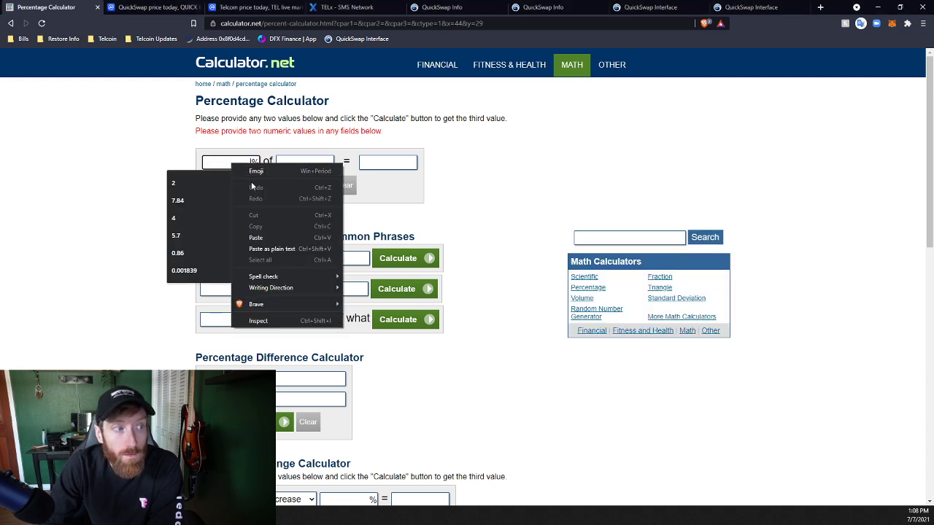
click(256, 238)
click(314, 164)
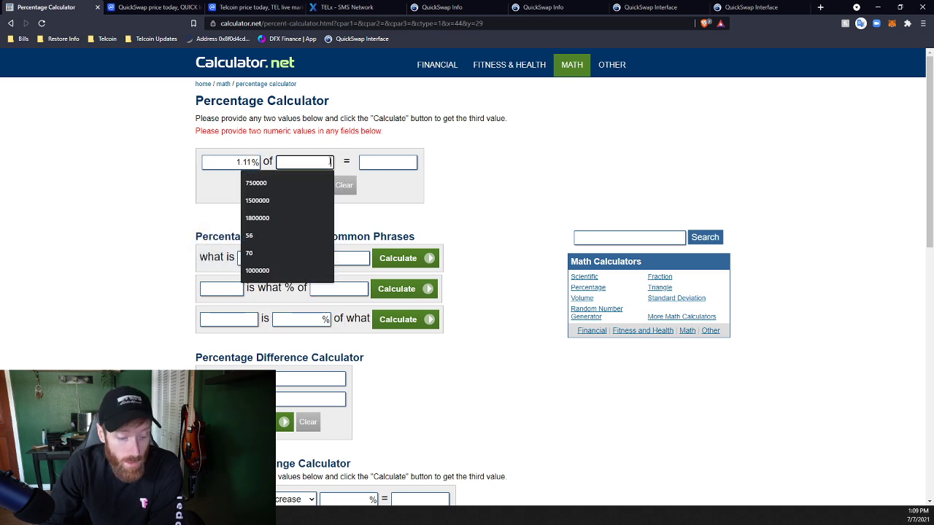
key(alt+Tab)
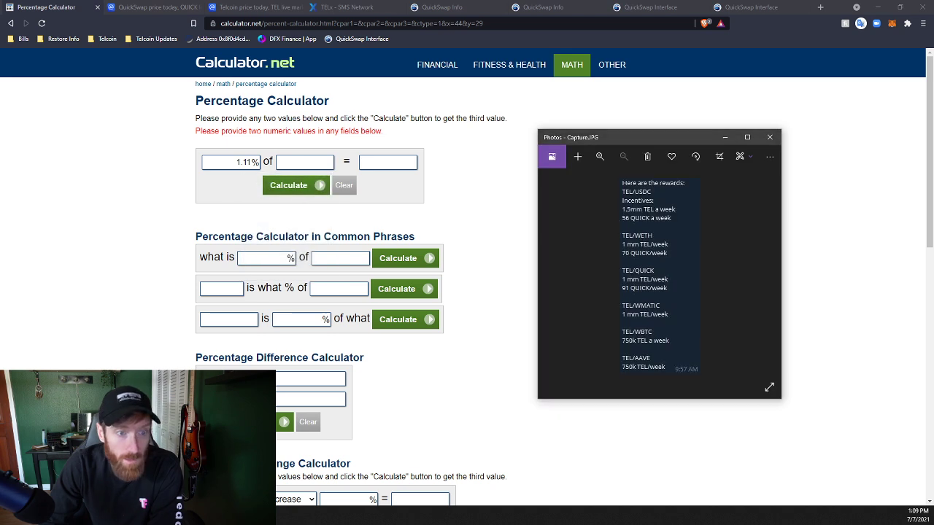
click(315, 166)
text(91)
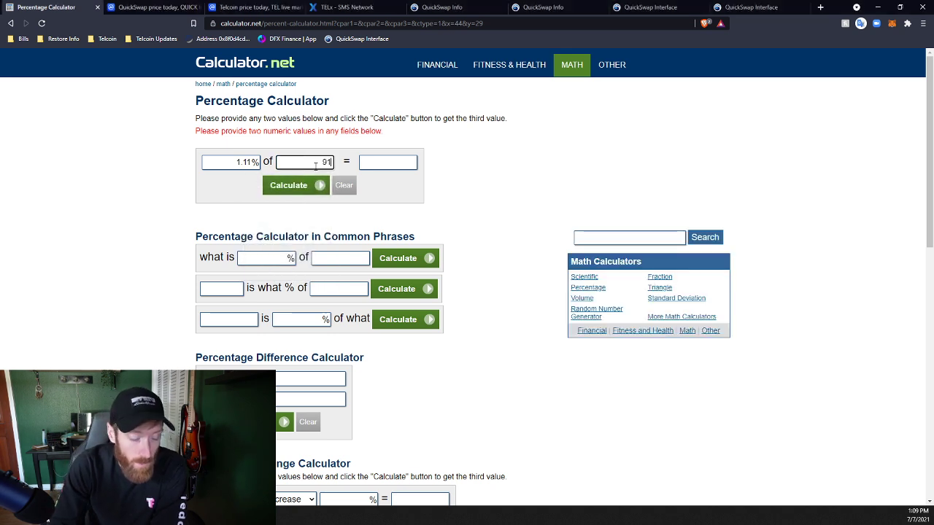
click(310, 184)
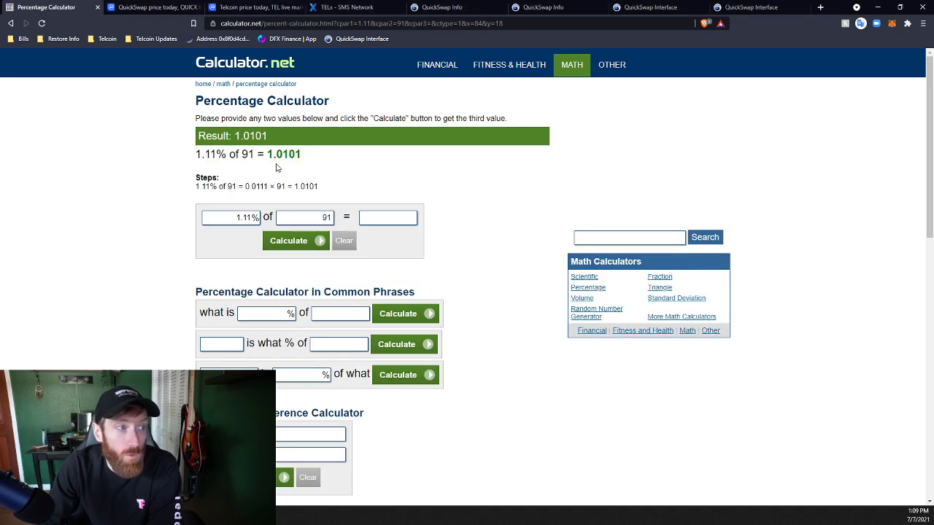
Check the QuickSwap and Telcoin prices on CoinMarketCap, and return to the Percentage Calculator
click(161, 7)
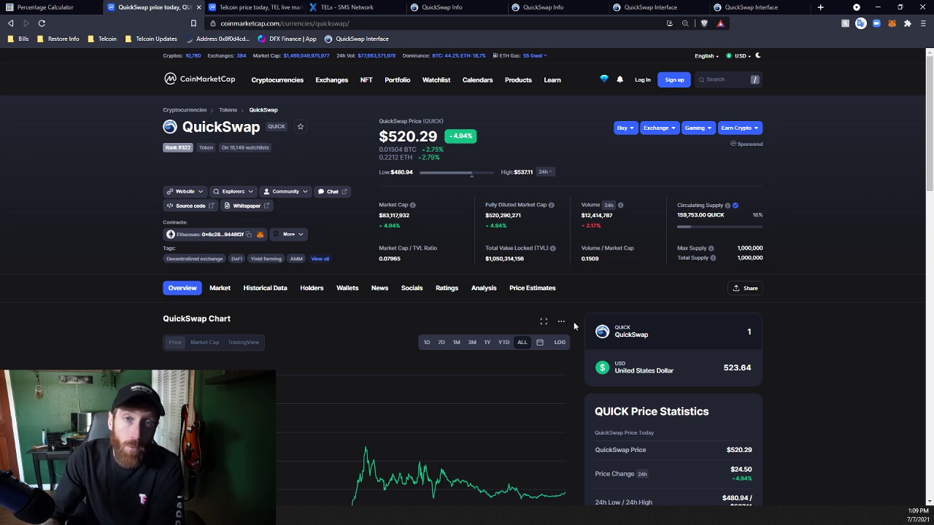
click(276, 7)
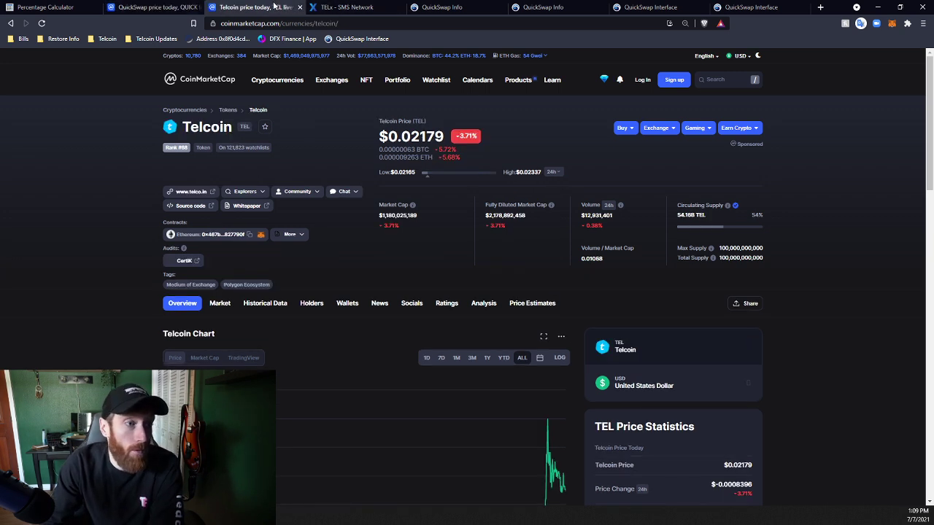
click(43, 7)
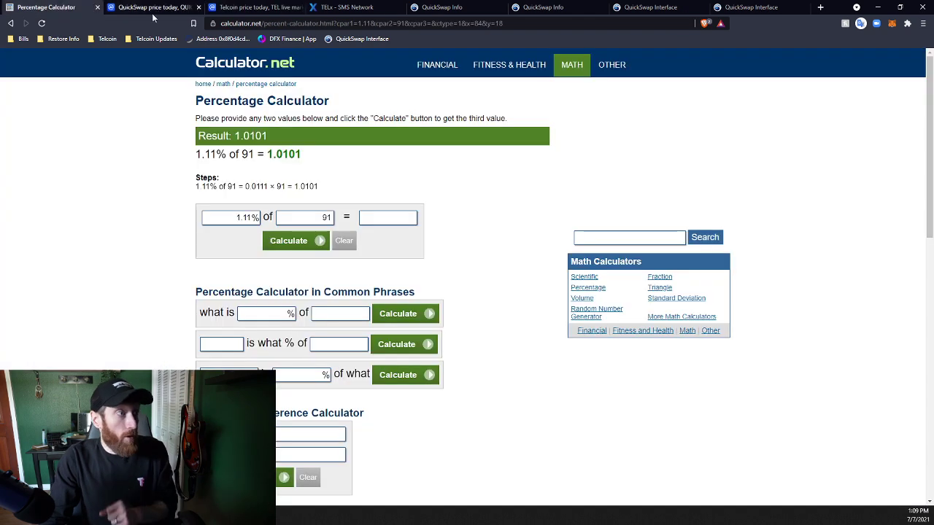
Close the QUICK-TEL pair analytics page
click(441, 7)
click(502, 7)
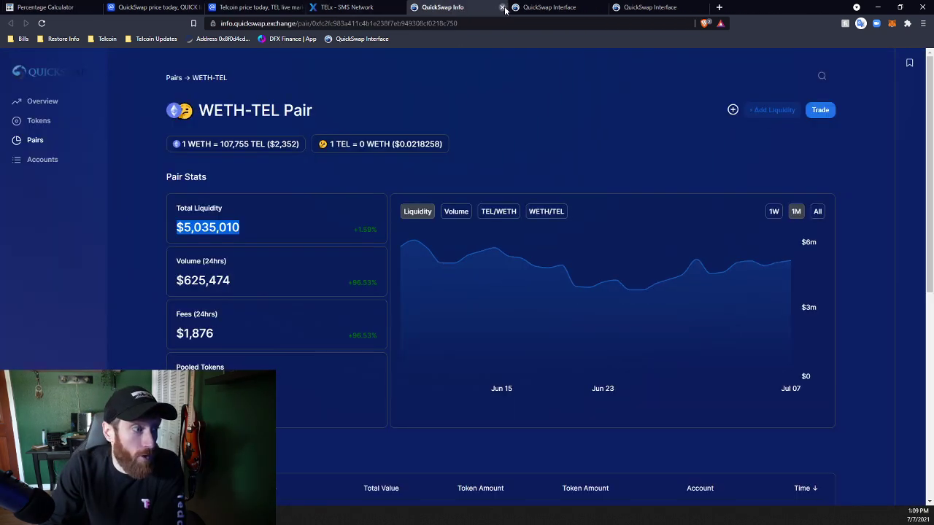
Close the WETH-TEL pair analytics page and calculate 1.11% of 1000000 in the first percentage calculator
click(503, 7)
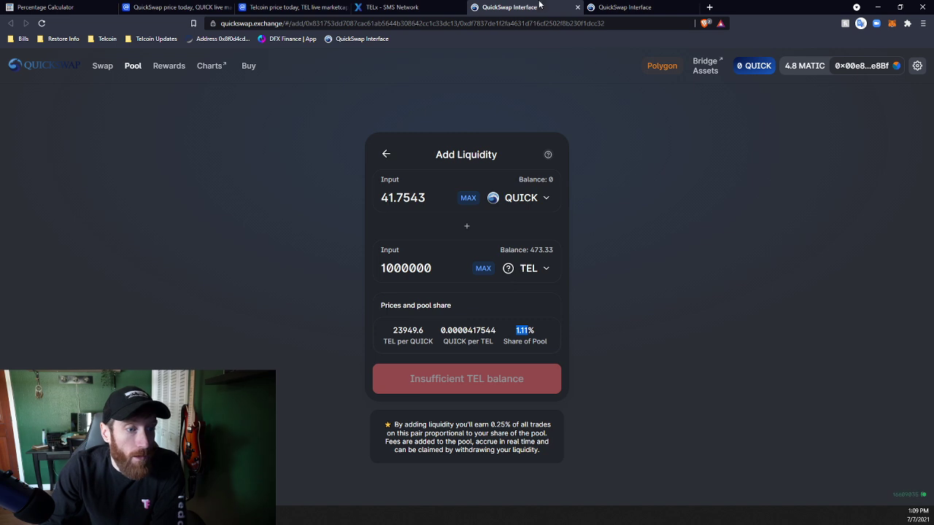
click(56, 7)
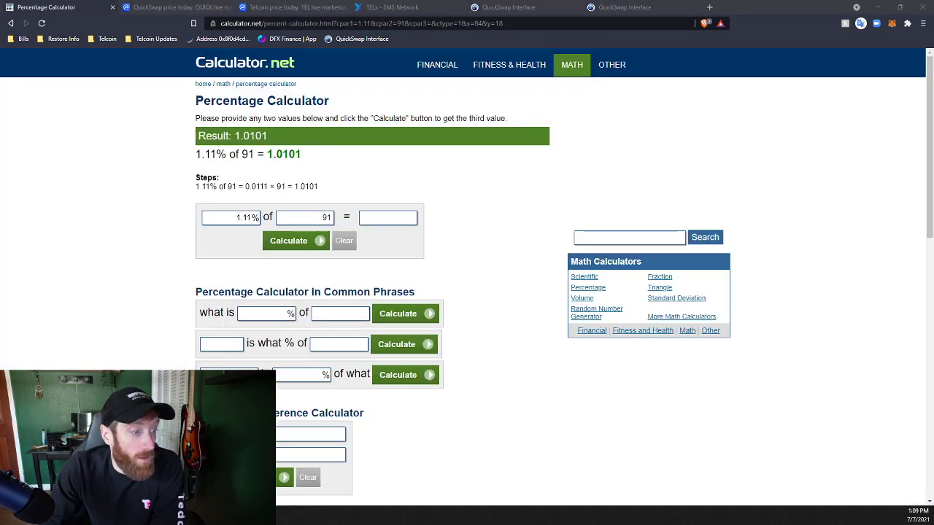
key(alt+Tab)
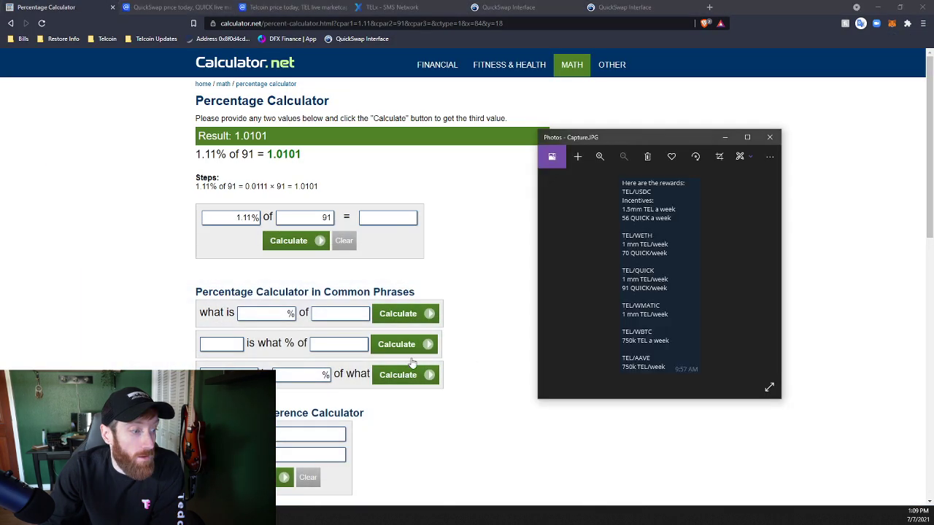
double_click(332, 216)
text(1000000)
click(314, 242)
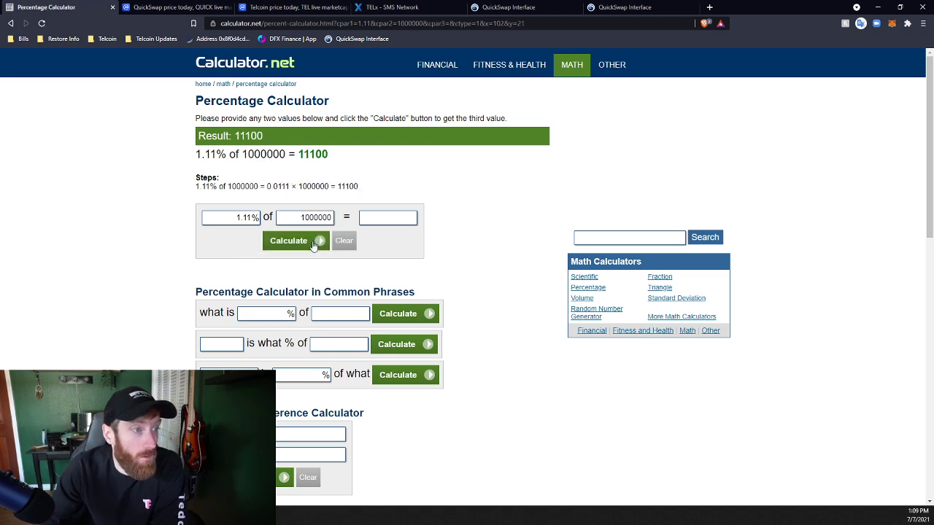
Copy the calculated result and paste it as the TEL amount in CoinMarketCap's Telcoin-to-USD converter
drag(328, 154, 298, 155)
right_click(301, 153)
click(318, 161)
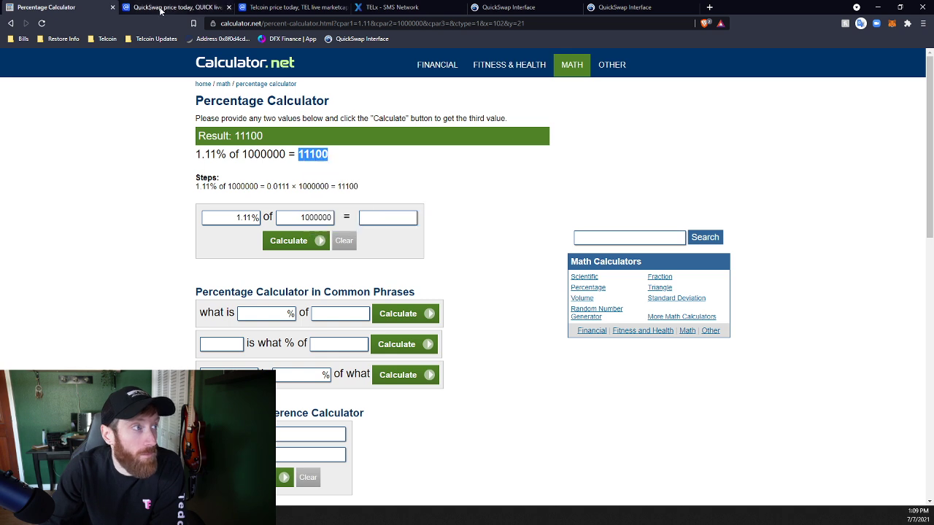
click(284, 7)
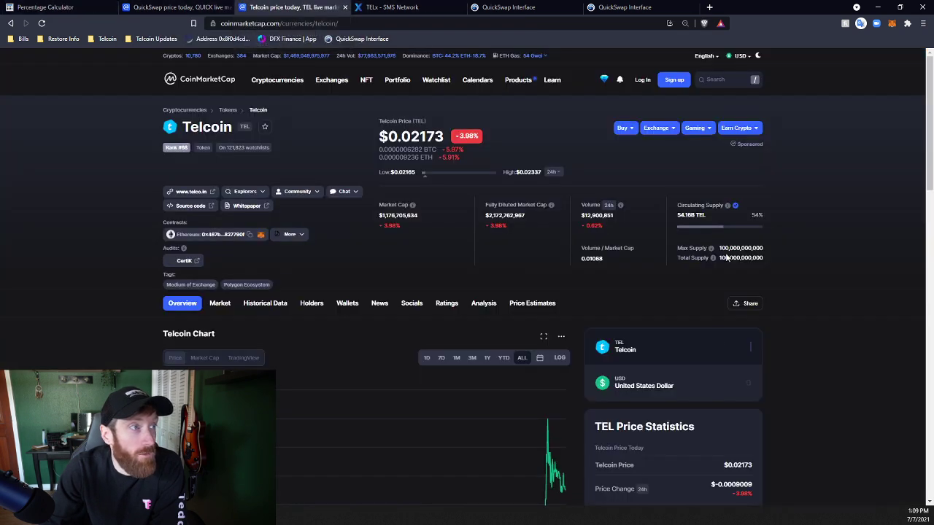
right_click(731, 347)
click(763, 403)
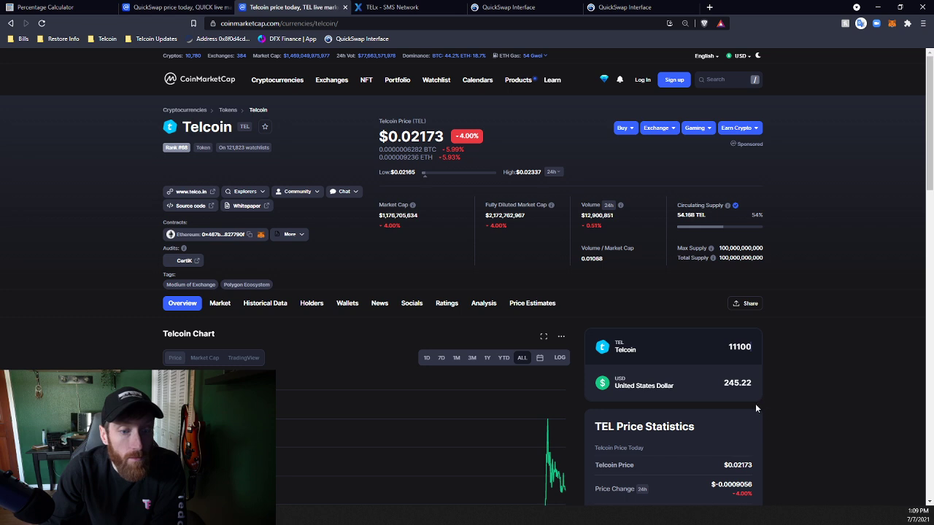
Compare the QuickSwap and Telcoin USD conversions on their CoinMarketCap pages
click(179, 8)
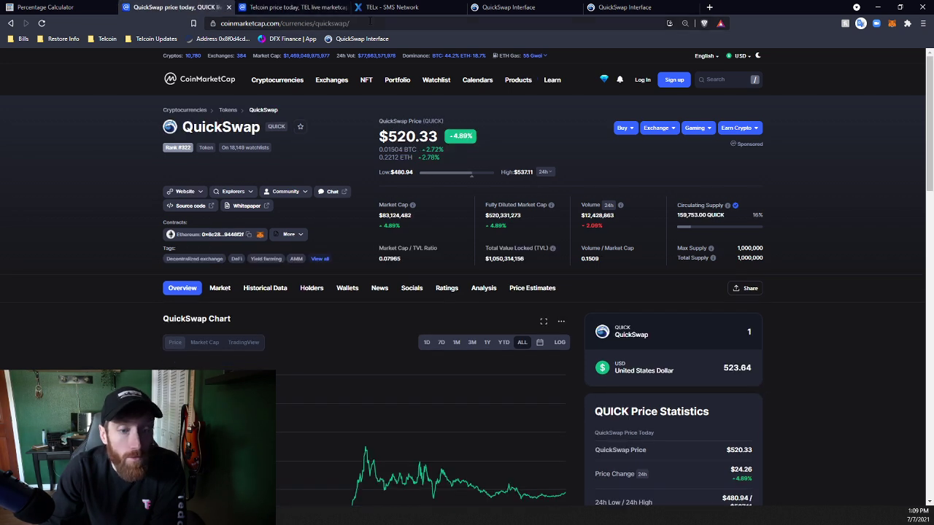
click(307, 6)
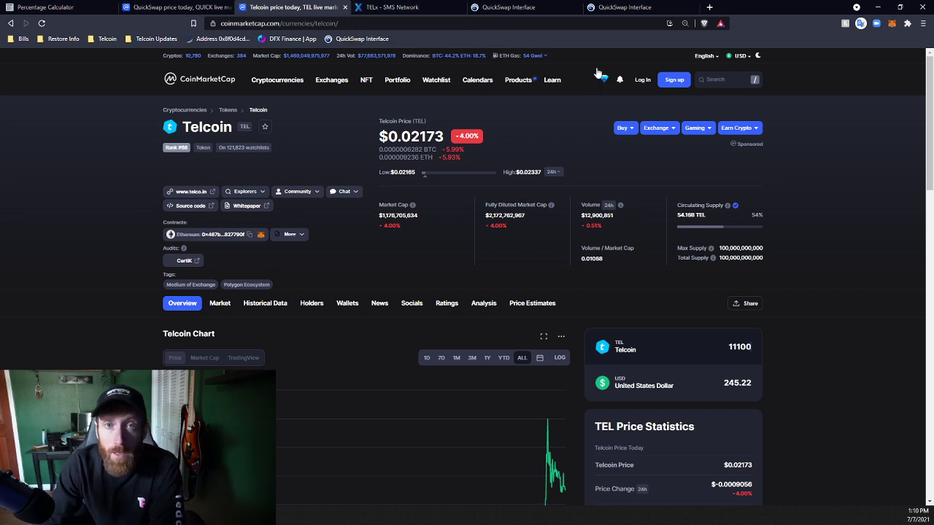
mouse_move(599, 75)
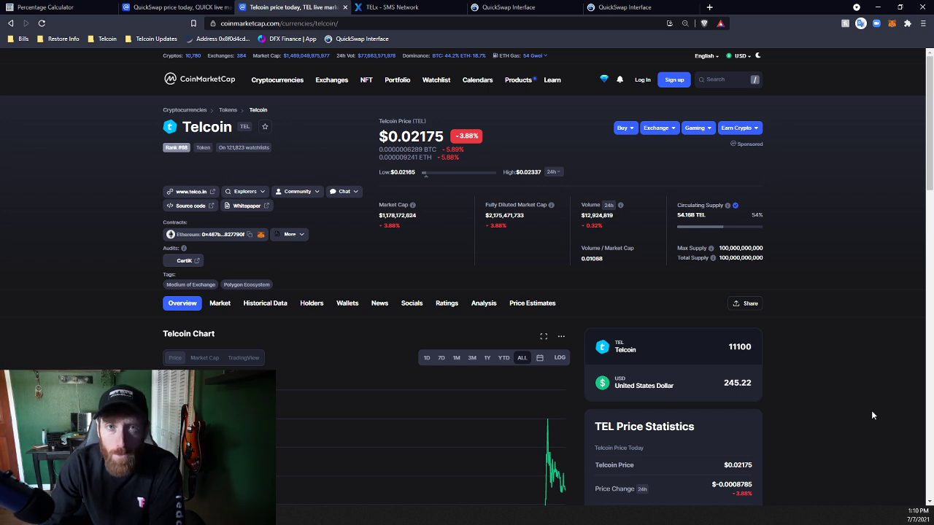
Review the trading-fee earnings note below the QUICK/TEL Add Liquidity form, highlighting its text while reading
click(509, 7)
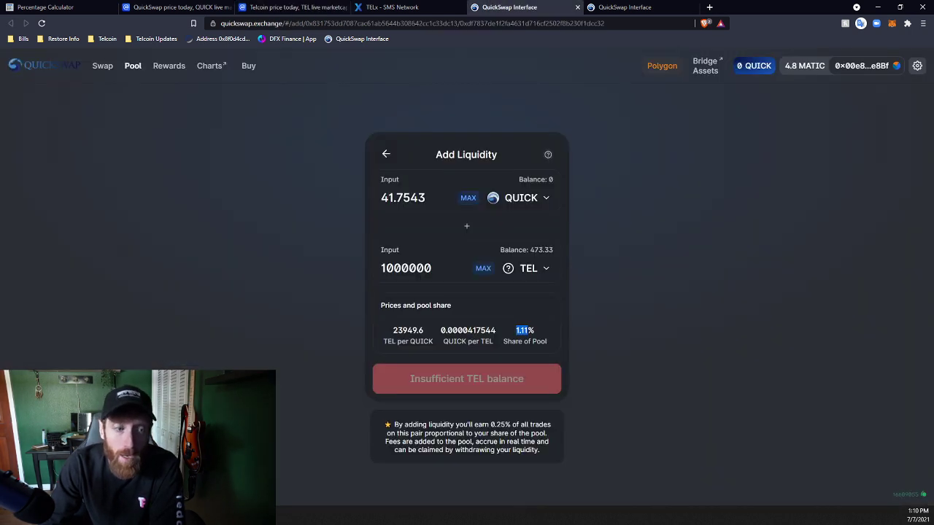
drag(393, 424, 525, 462)
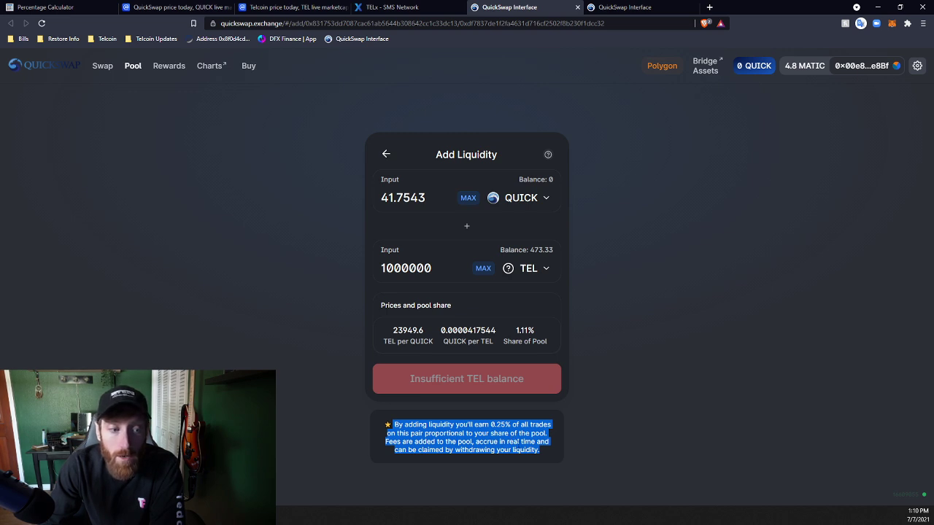
click(562, 456)
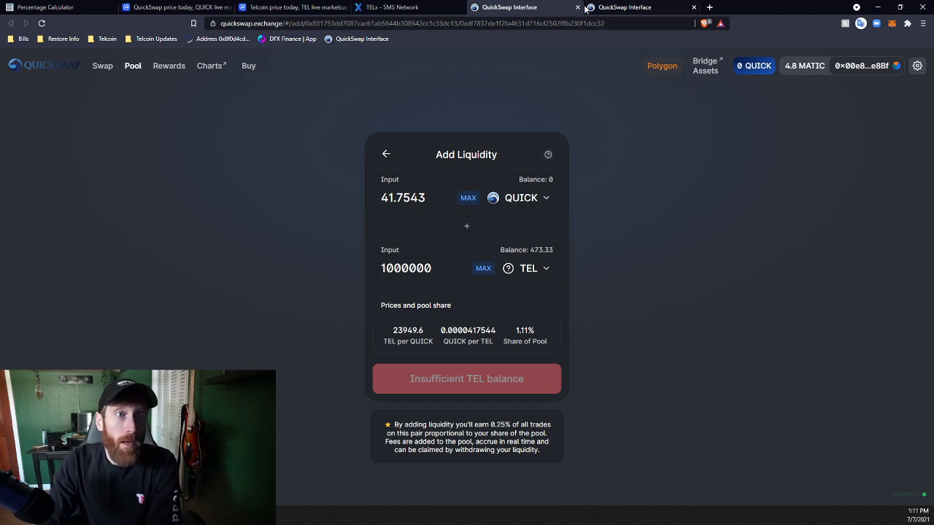
Close the QUICK/TEL liquidity page and enter 1000000 TEL in the WETH/TEL Add Liquidity form
key(ctrl+w)
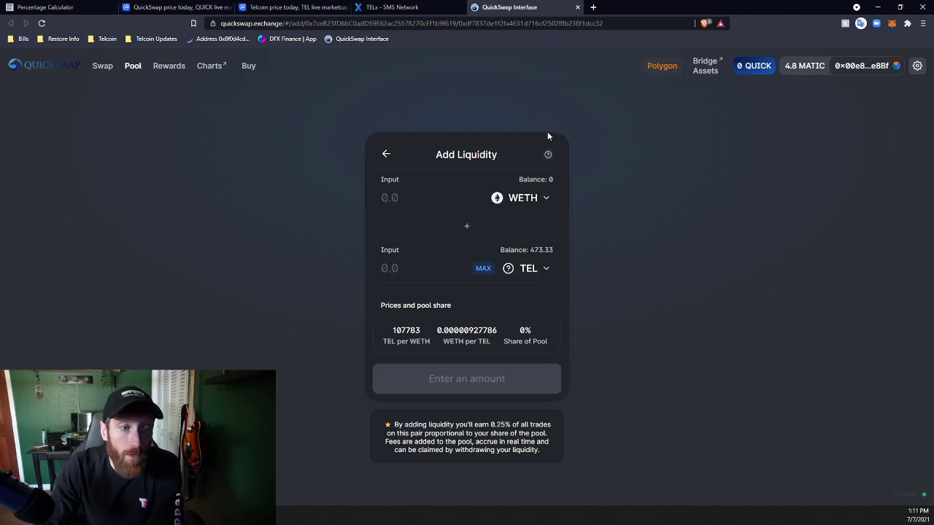
click(415, 272)
text(10)
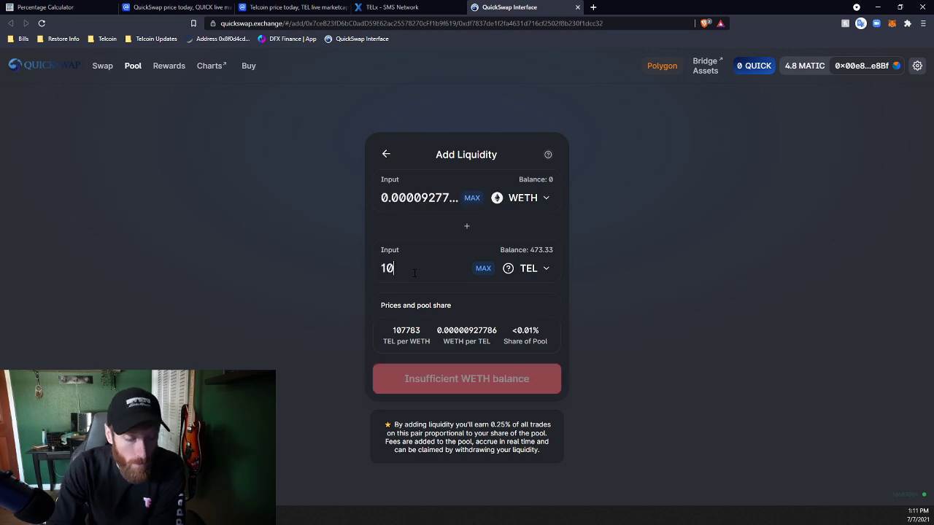
text(00000)
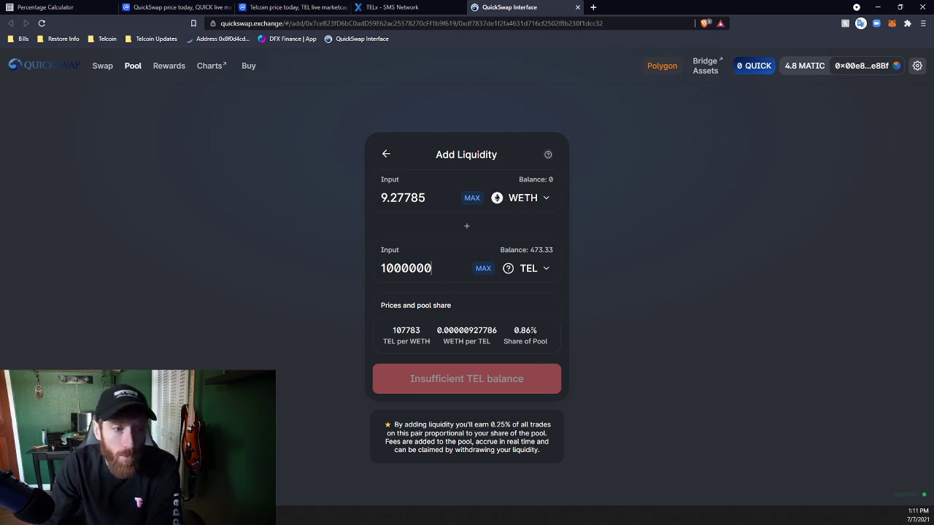
Calculate .86% of 1000000 in the first percentage calculator, checking the WETH pool's weekly TEL reward in the rewards image
key(ctrl+1)
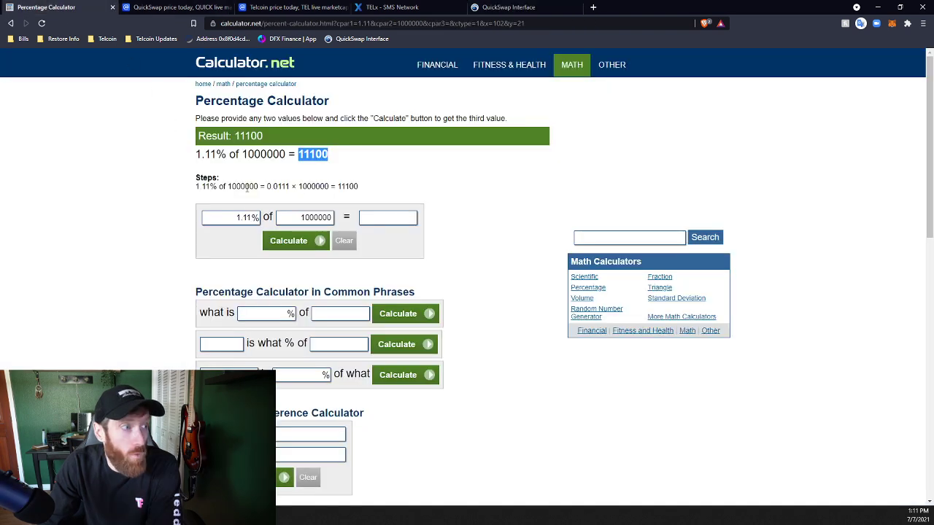
double_click(247, 217)
text(.86)
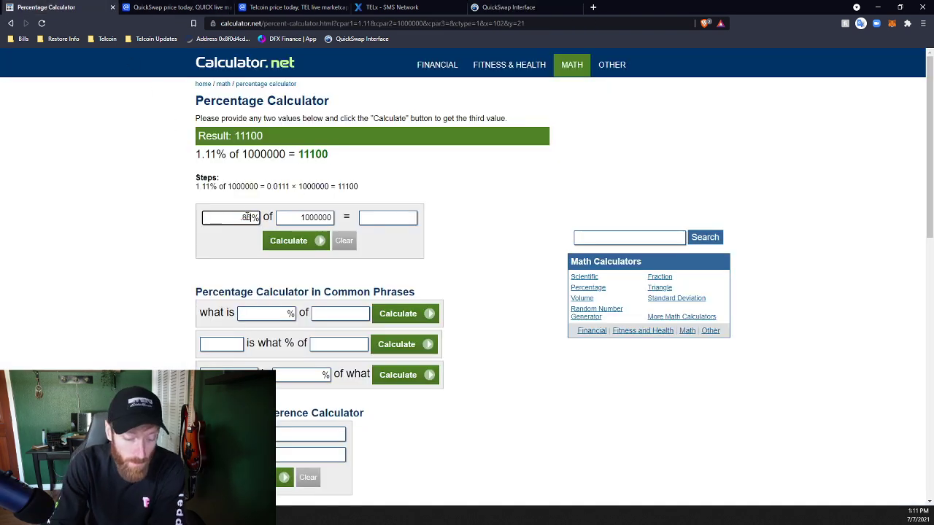
click(276, 521)
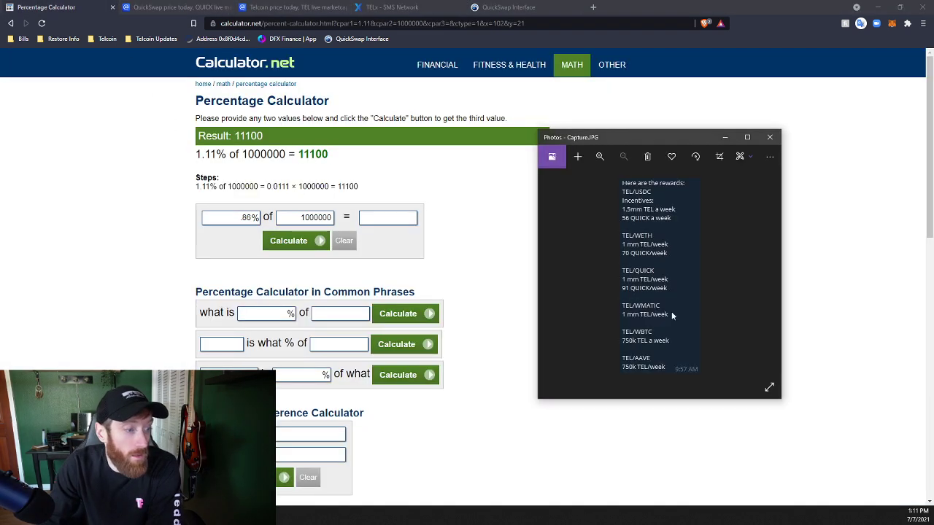
click(281, 242)
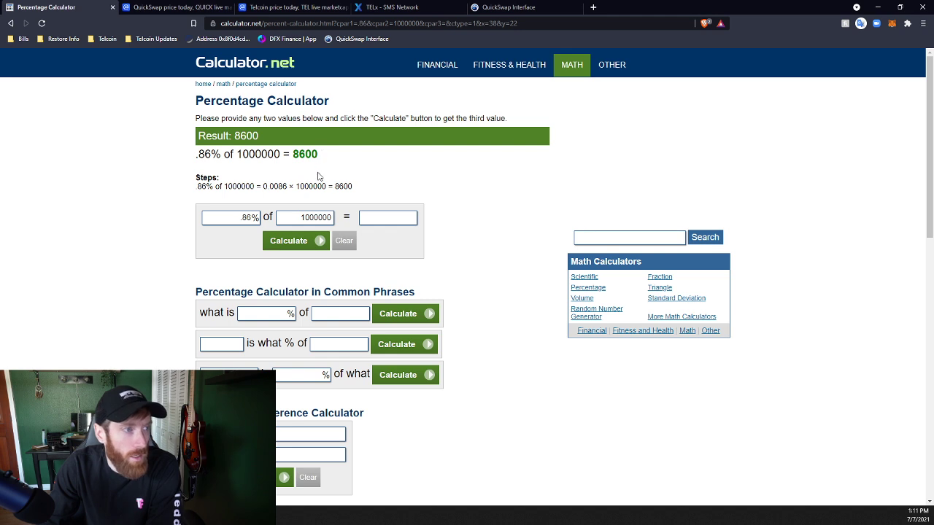
Set the TEL amount to 8600 in CoinMarketCap's Telcoin-to-USD converter
click(292, 7)
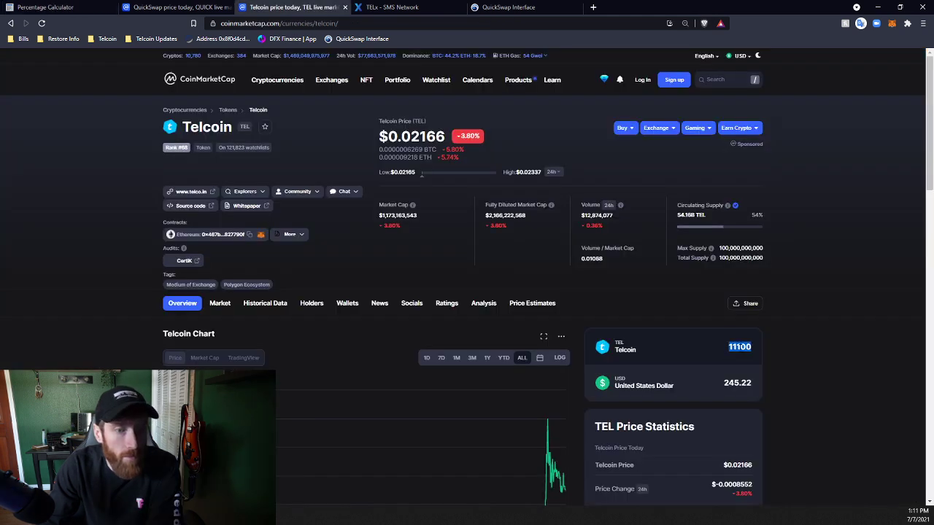
double_click(732, 346)
text(8600)
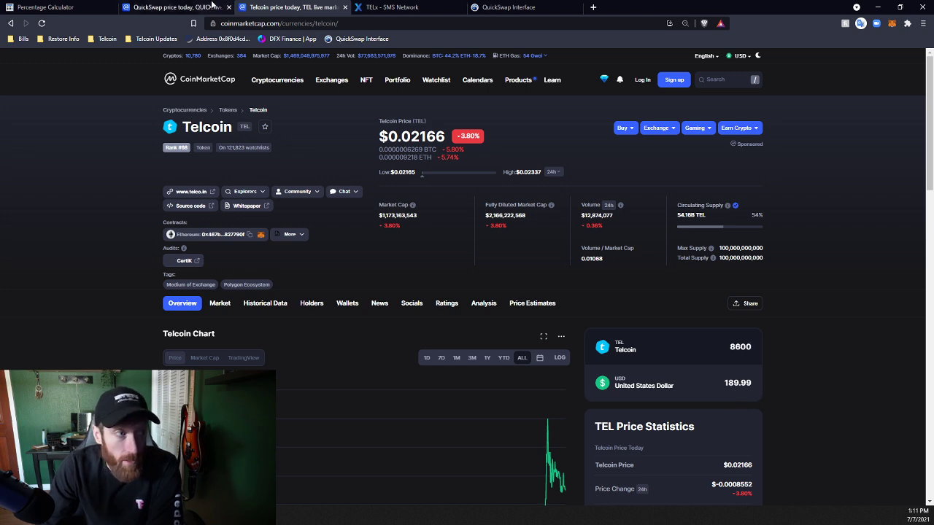
Check the TEL/WETH pool's weekly QUICK reward in the rewards image and calculate .86% of 70
click(44, 7)
key(alt+Tab)
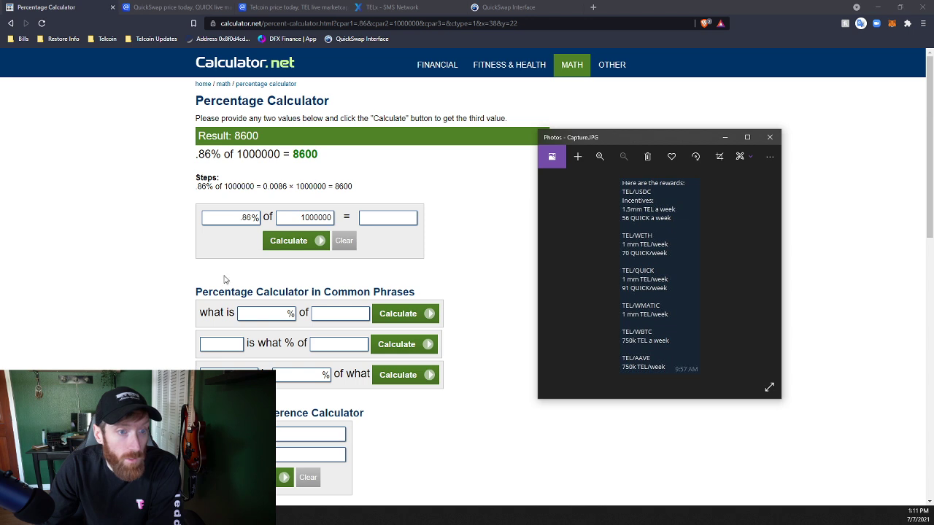
double_click(325, 216)
text(70)
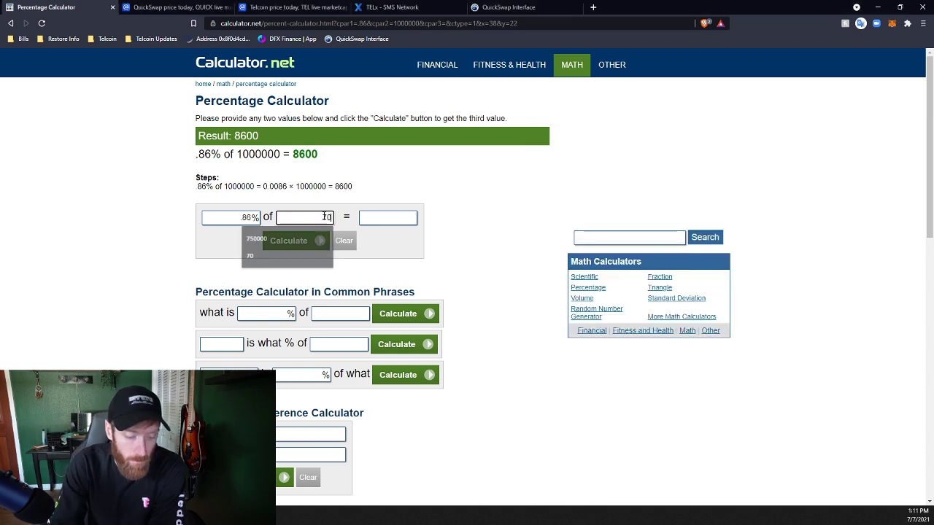
click(305, 246)
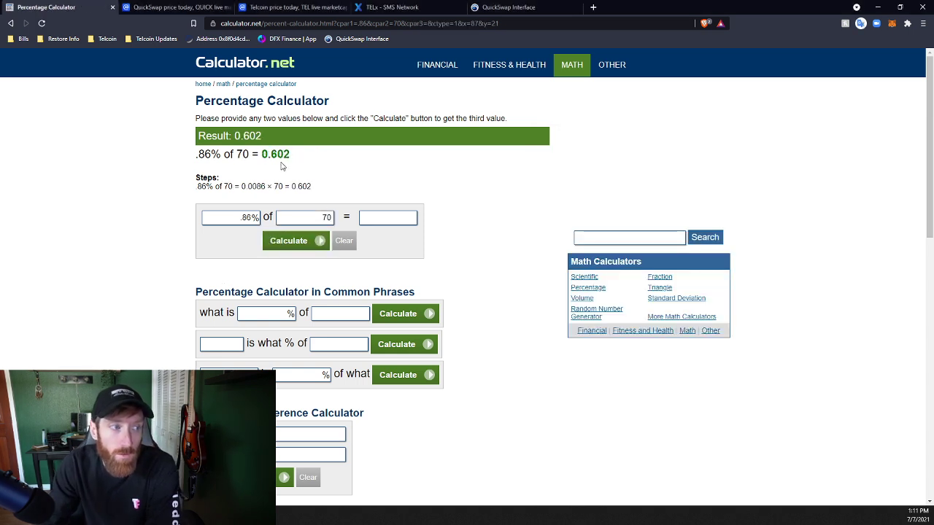
Convert .60 QUICK to US dollars in CoinMarketCap's QuickSwap converter and return to the Telcoin price page
key(ctrl+Tab)
click(753, 333)
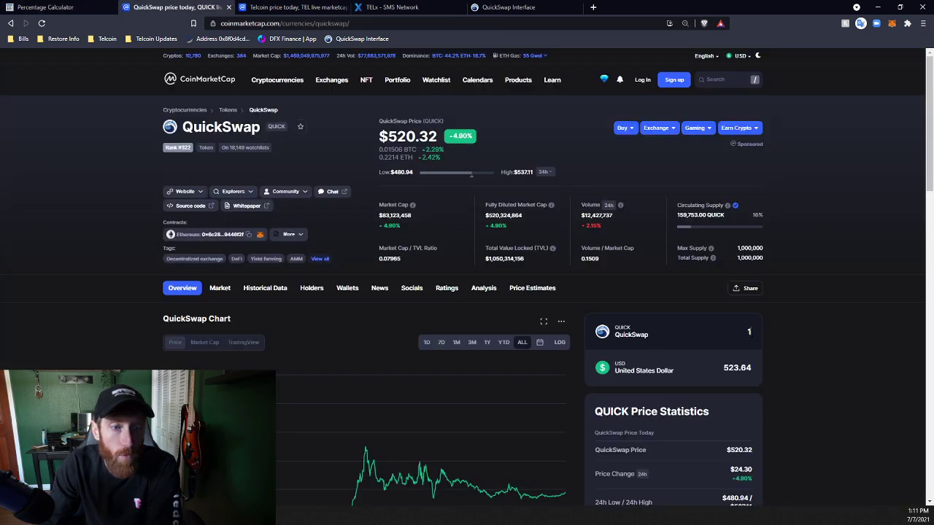
key(BackSpace)
text(.60)
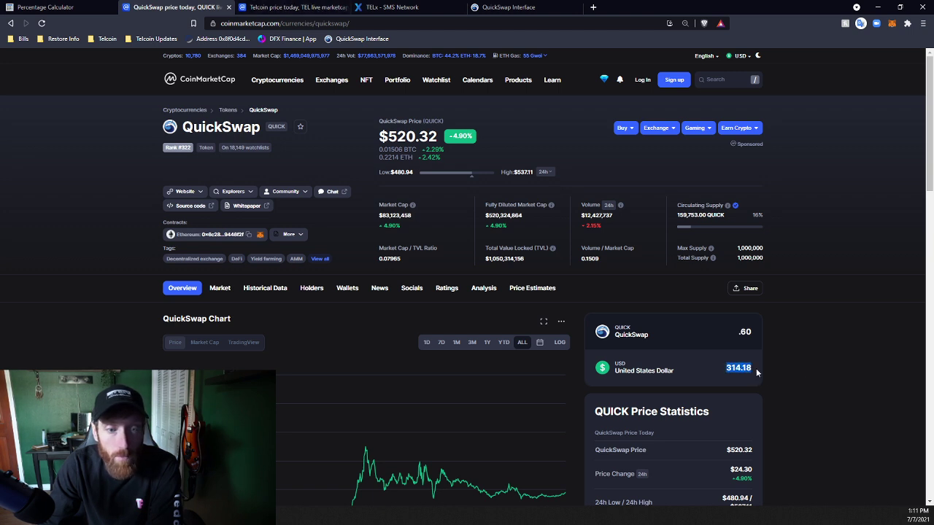
key(ctrl+Tab)
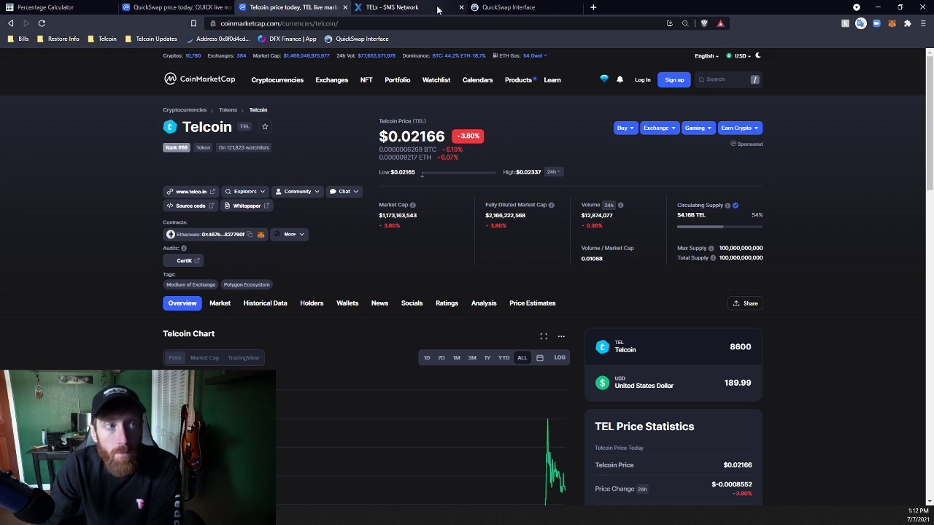
Open the TEL/USDC Add Liquidity form from the TELx SMS Network page and close the WETH/TEL liquidity page
click(507, 7)
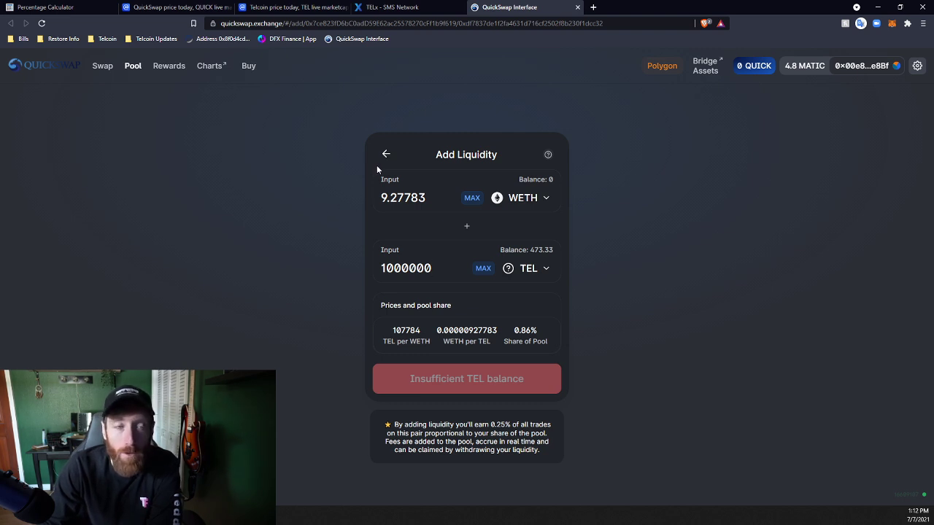
click(374, 8)
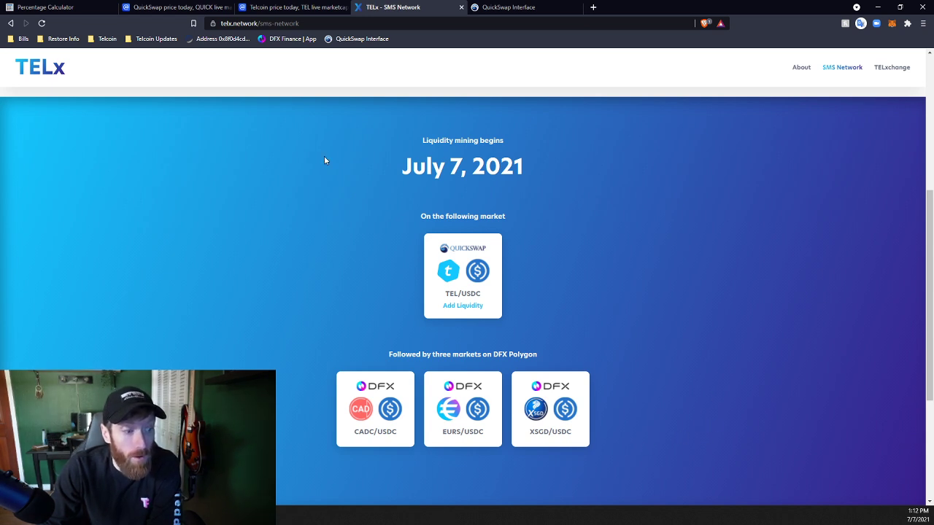
click(463, 308)
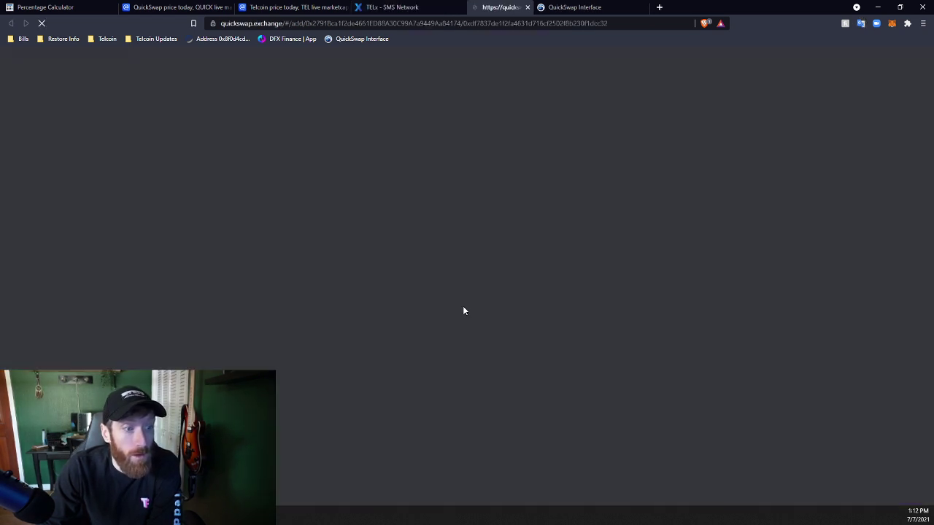
click(662, 7)
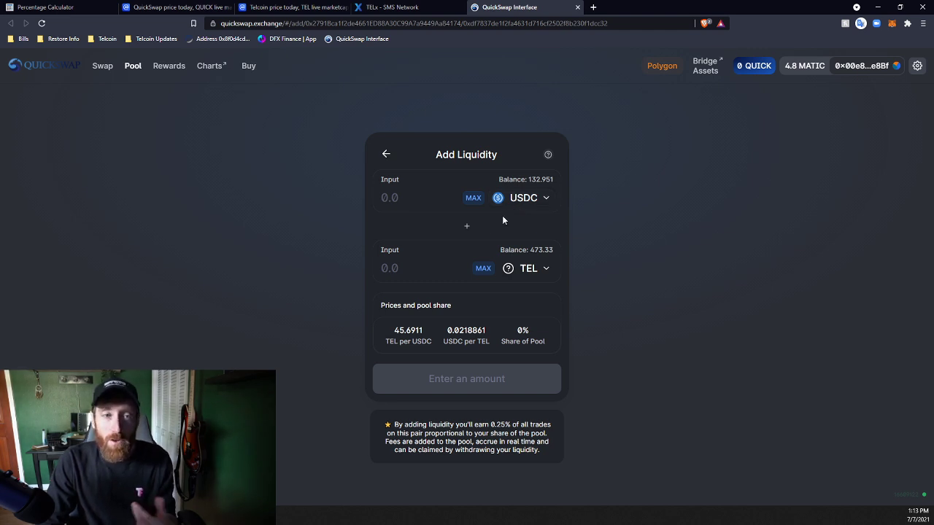
Enter the maximum TEL balance of 473.33 in the USDC/TEL liquidity form and highlight the share of pool
click(411, 271)
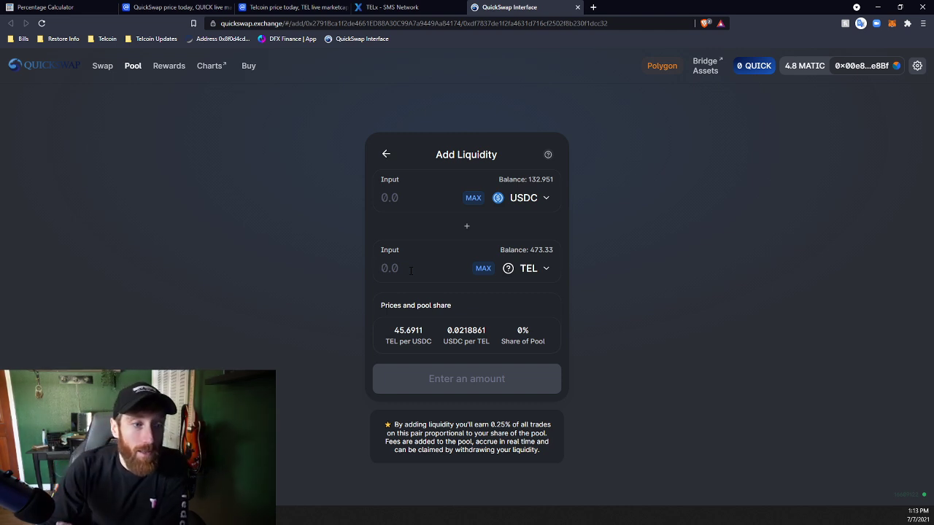
click(483, 269)
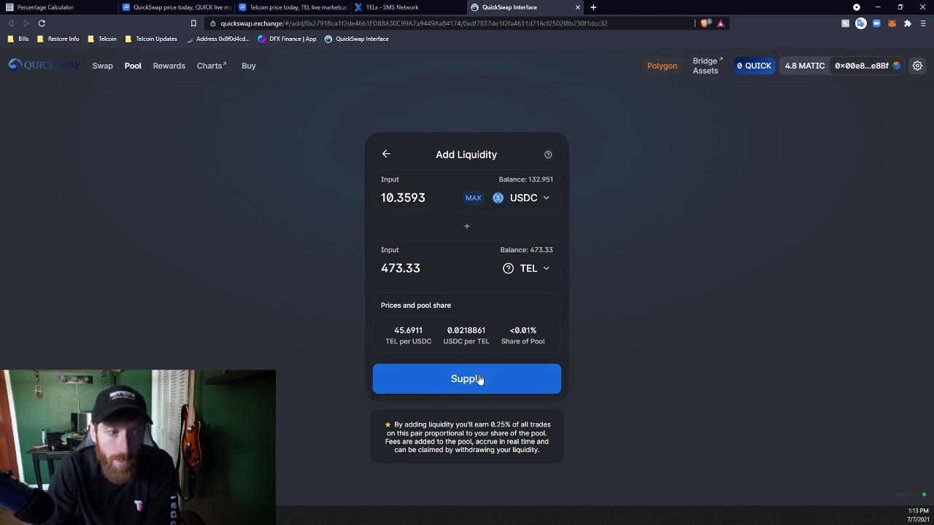
drag(531, 331, 515, 330)
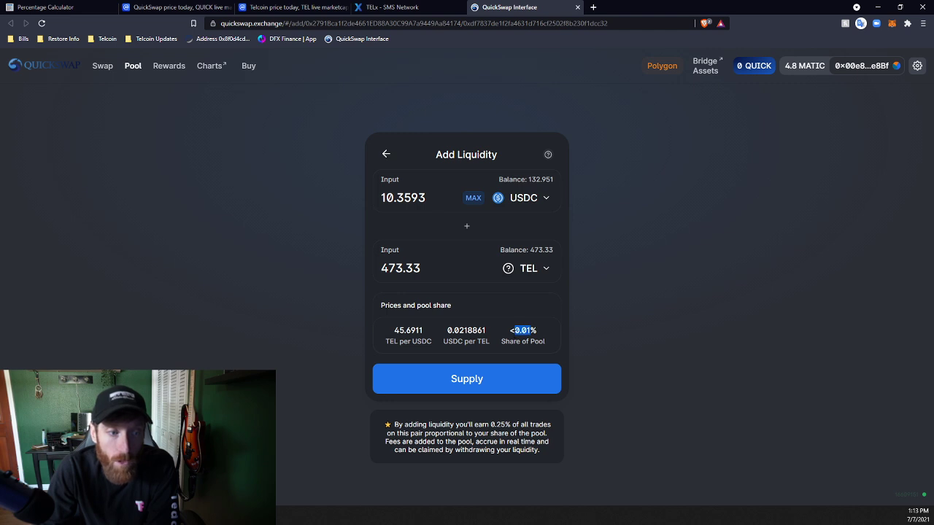
Supply 10.3593 USDC and 473.33 TEL to the USDC/TEL pool, highlighting the exact pool share, and approve the transaction in MetaMask
click(446, 379)
drag(556, 335, 517, 335)
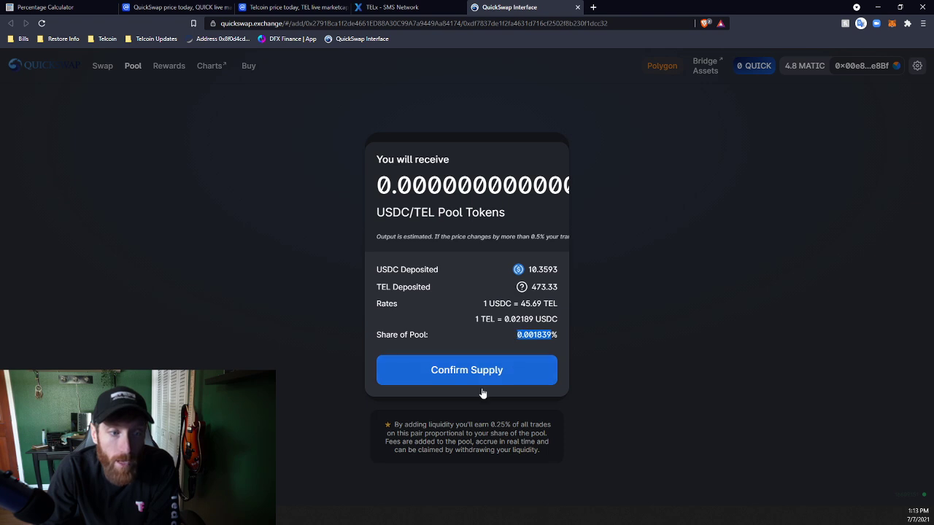
click(460, 372)
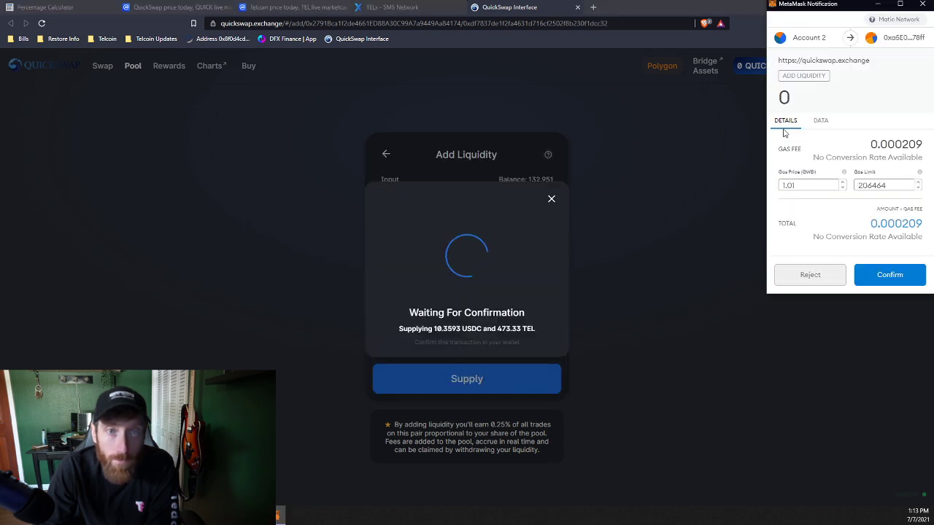
click(903, 279)
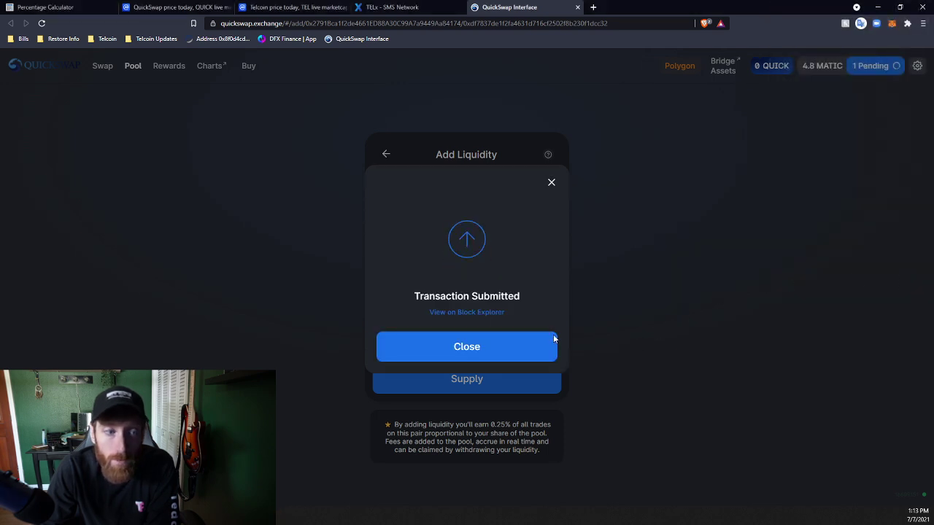
View the submitted liquidity transaction's status on the block explorer, dismiss the submission dialog, and close the explorer page
click(478, 320)
click(524, 7)
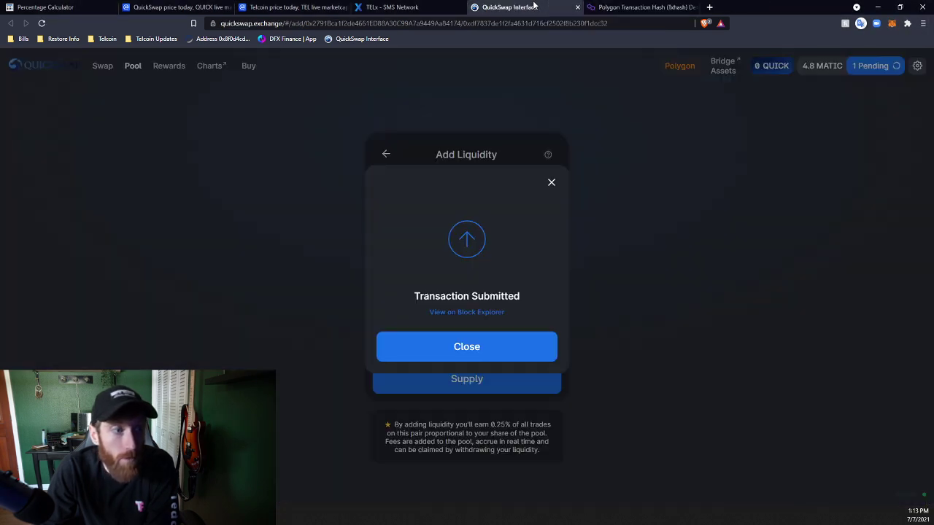
click(489, 351)
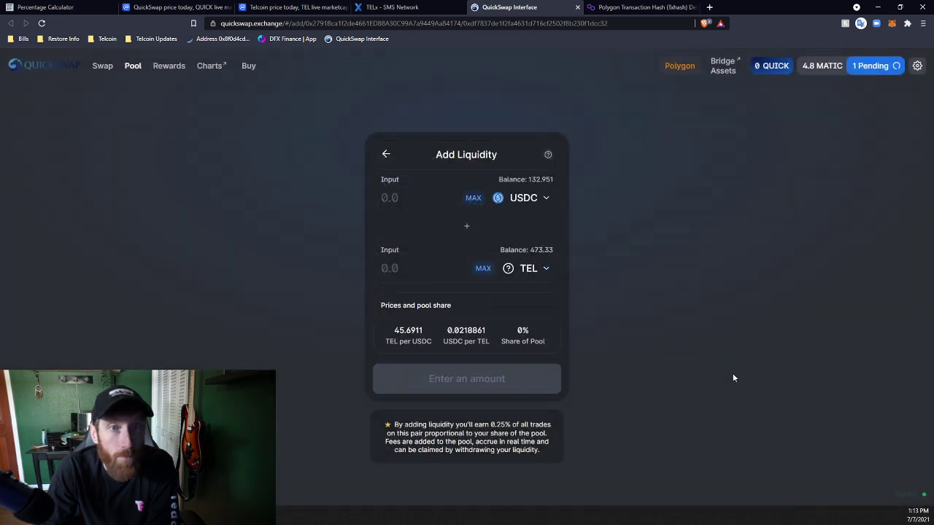
click(641, 7)
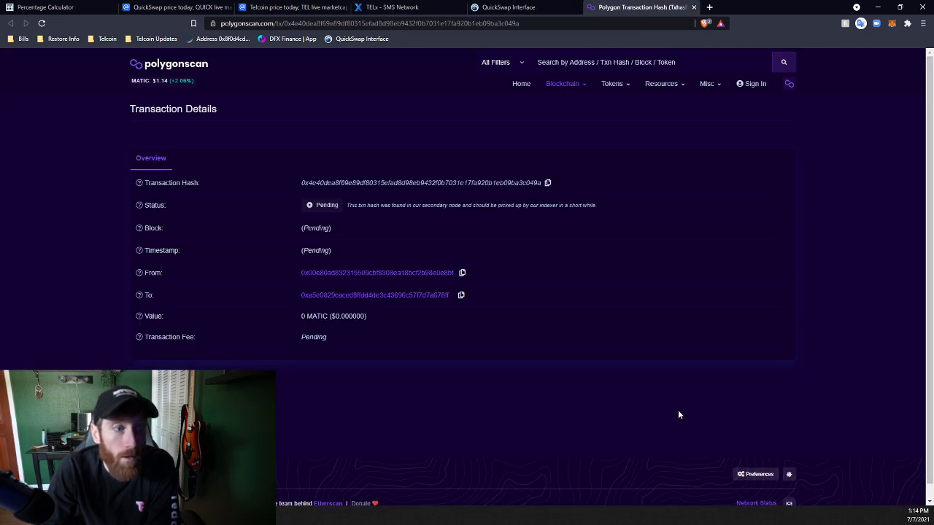
click(694, 7)
Check the liquidity deposit in the wallet account's recent transactions and review its details on the block explorer, closing that page when done
click(872, 69)
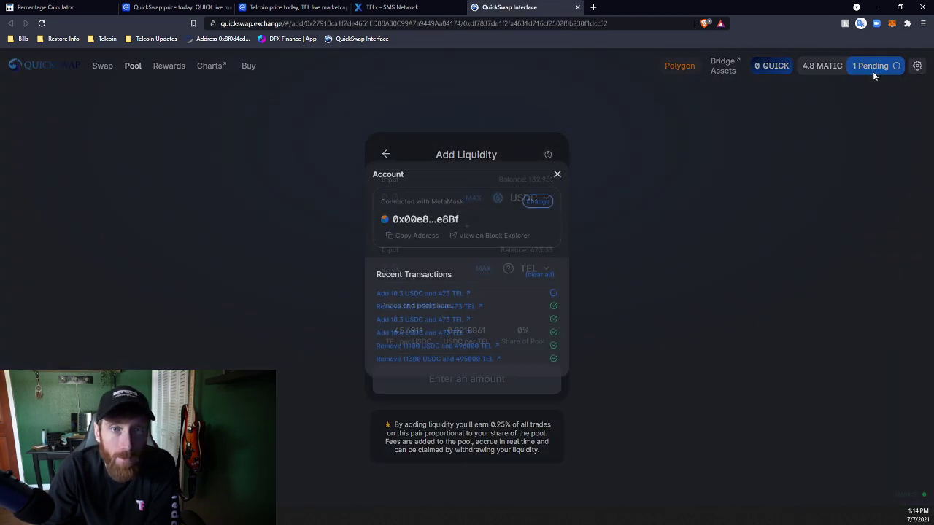
click(751, 407)
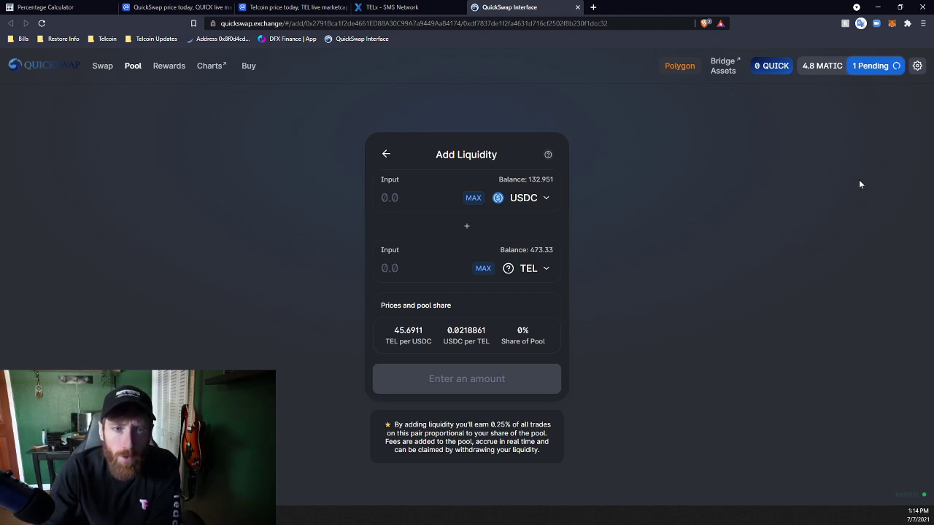
click(873, 66)
click(773, 221)
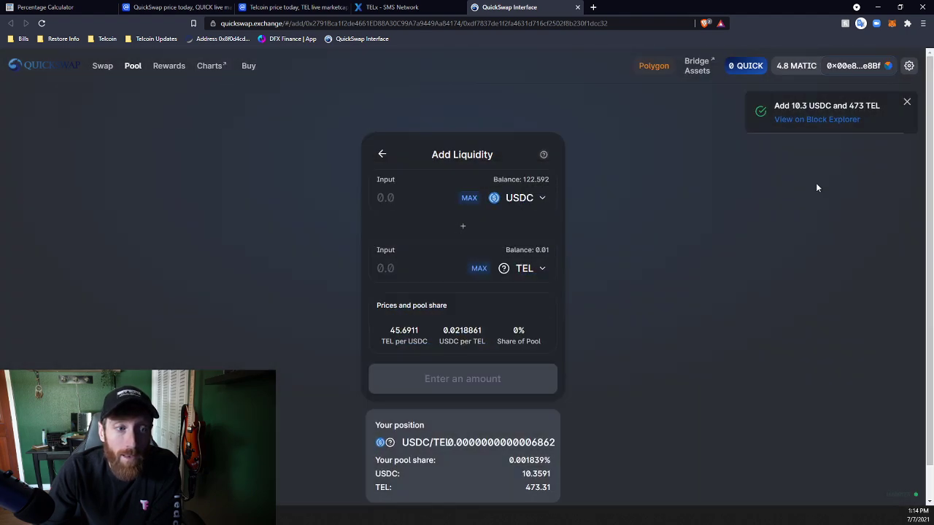
click(839, 120)
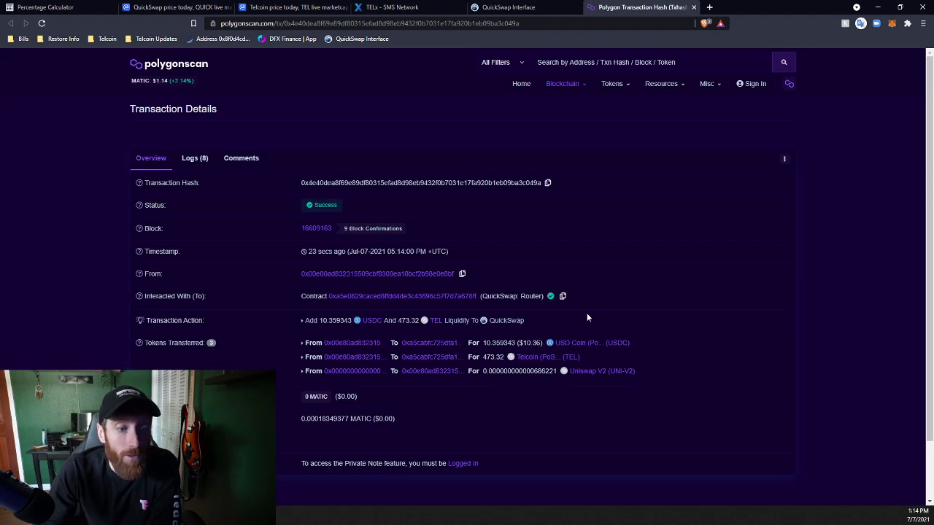
click(693, 8)
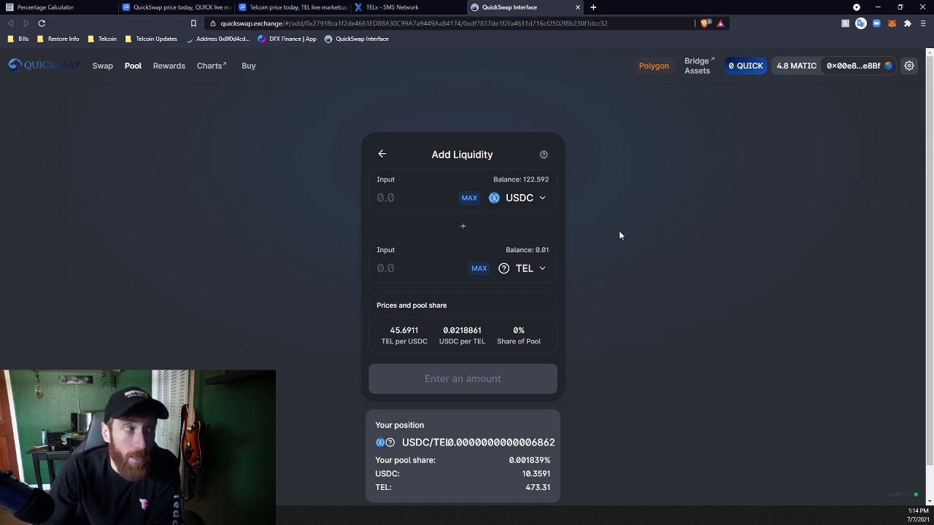
Return to the TELx SMS Network page and look over its liquidity mining markets and introduction
click(416, 11)
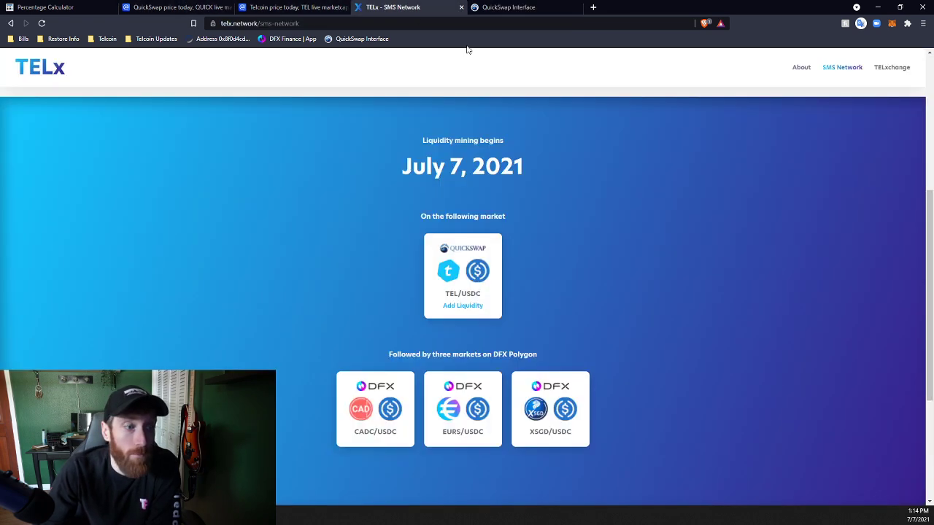
scroll(614, 445, down, 1)
scroll(613, 445, up, 1)
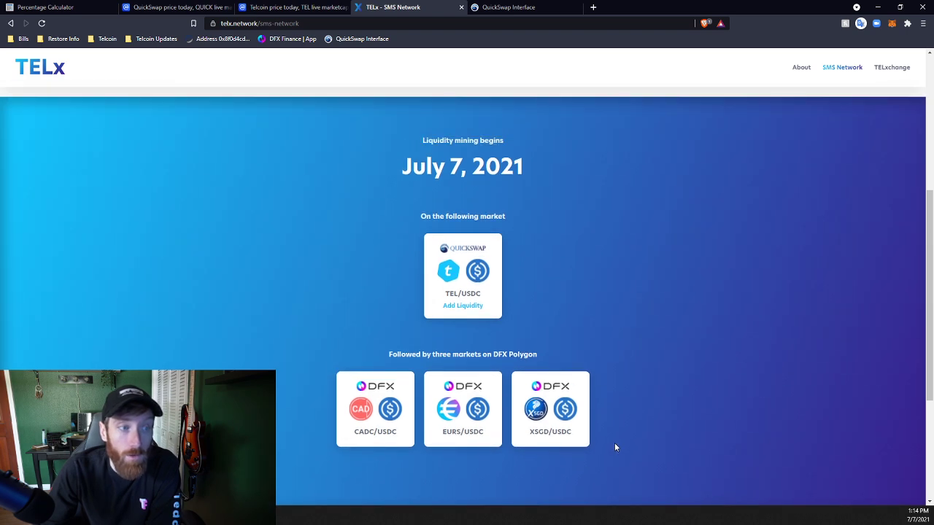
scroll(615, 445, up, 4)
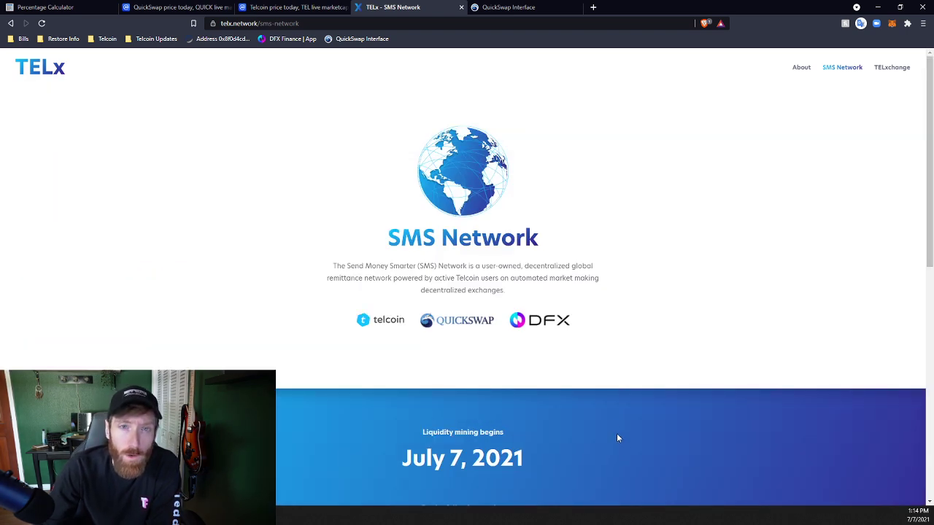